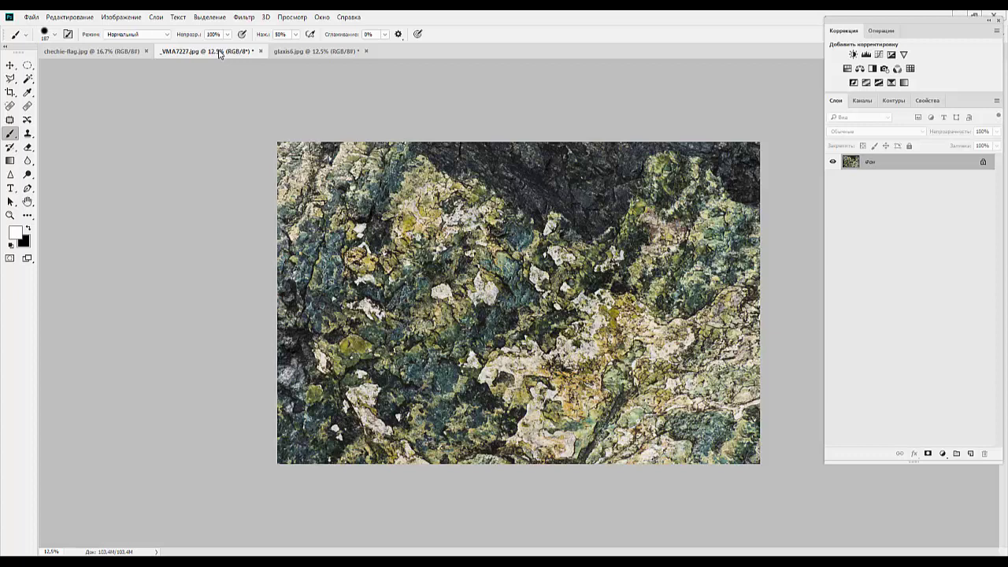
Crop the rock texture photo to a square by pulling in its right edge
click(321, 52)
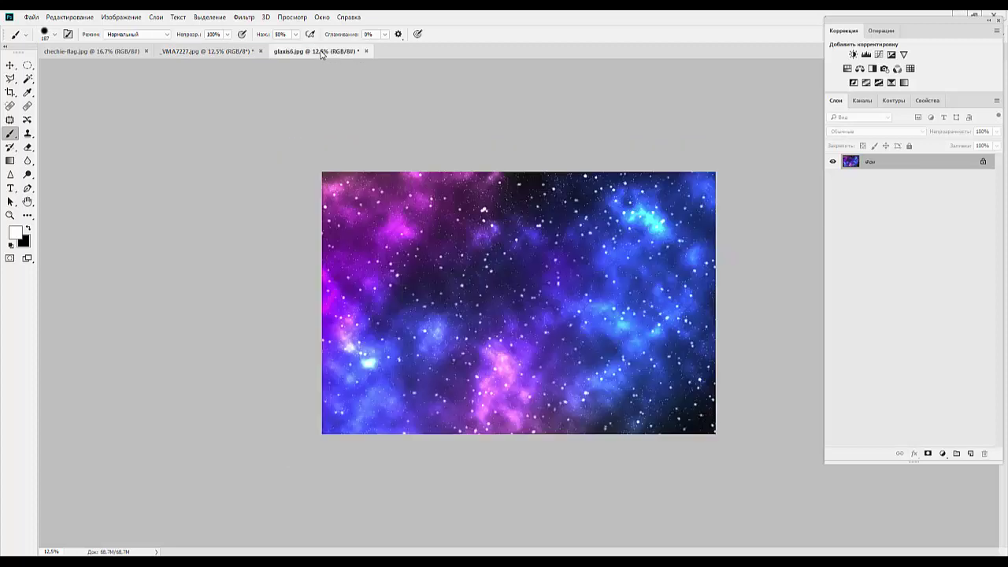
click(211, 52)
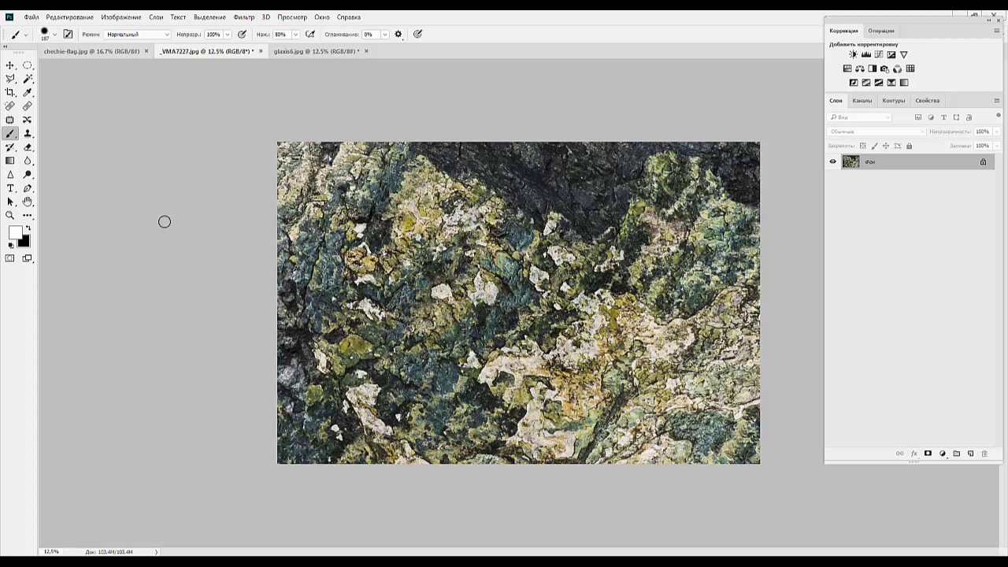
click(10, 91)
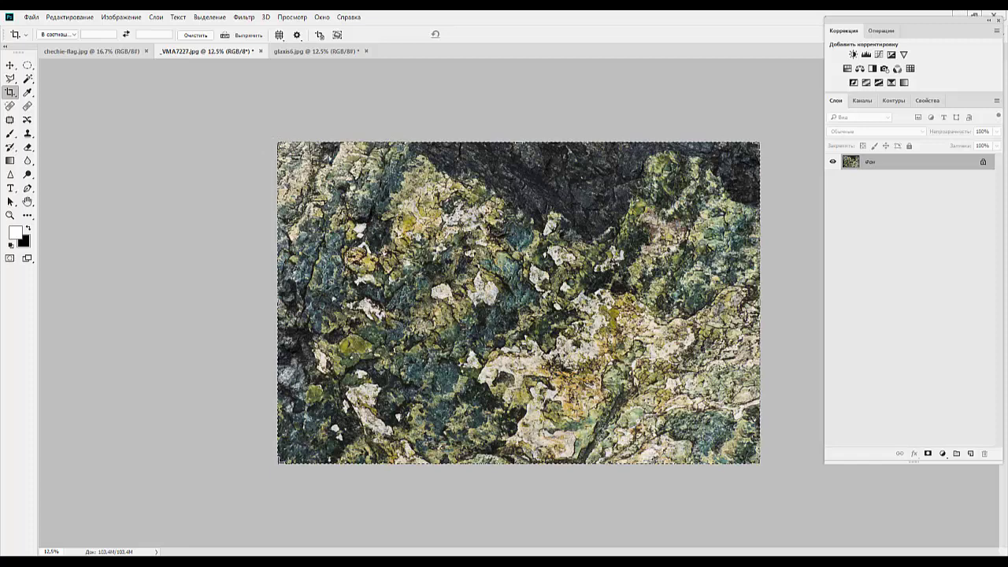
drag(760, 303, 679, 286)
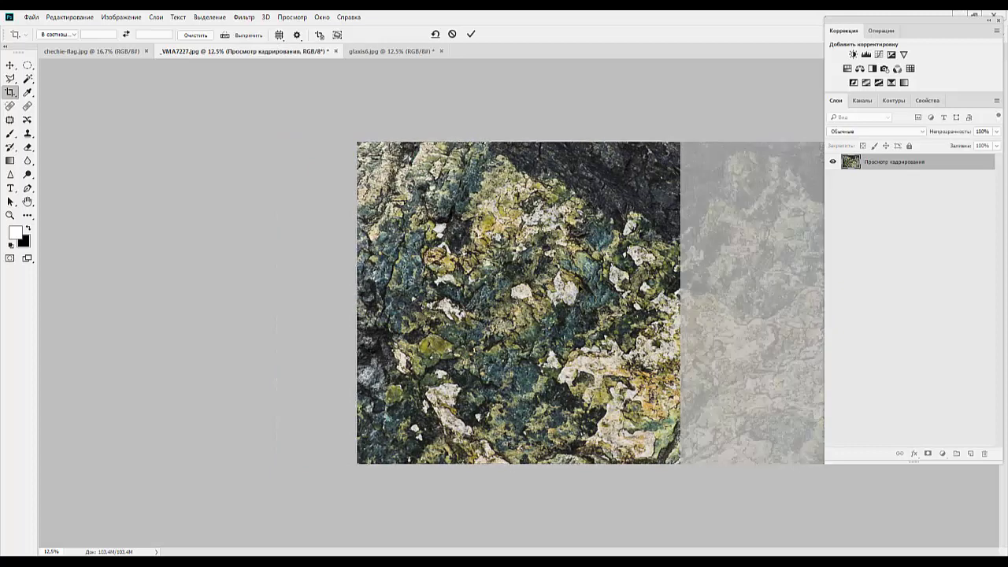
key(Return)
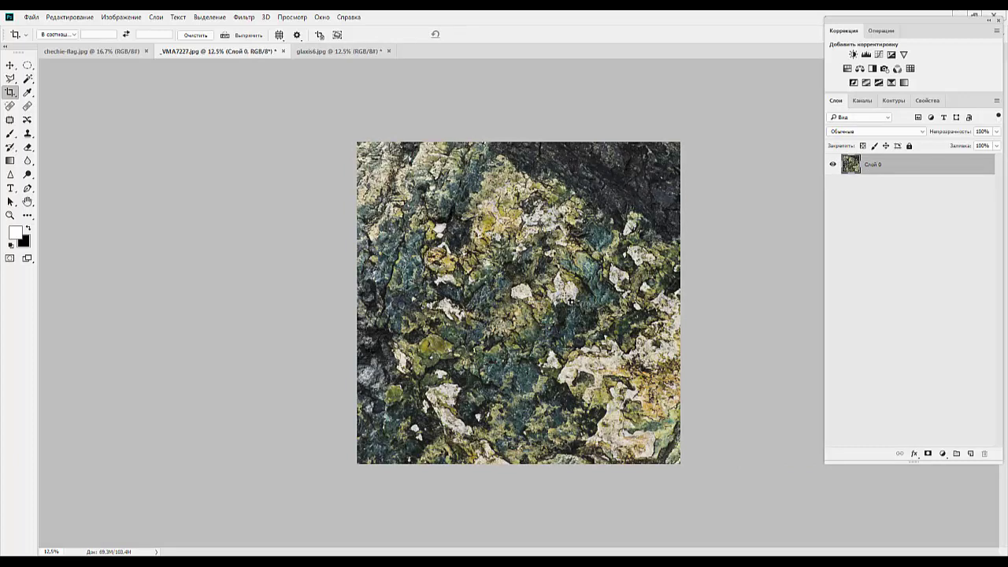
click(27, 65)
Copy a circular disc of rock texture onto Layer 1 and delete Layer 0
mouse_move(356, 144)
mouse_down()
mouse_move(670, 471)
mouse_move(639, 426)
mouse_up()
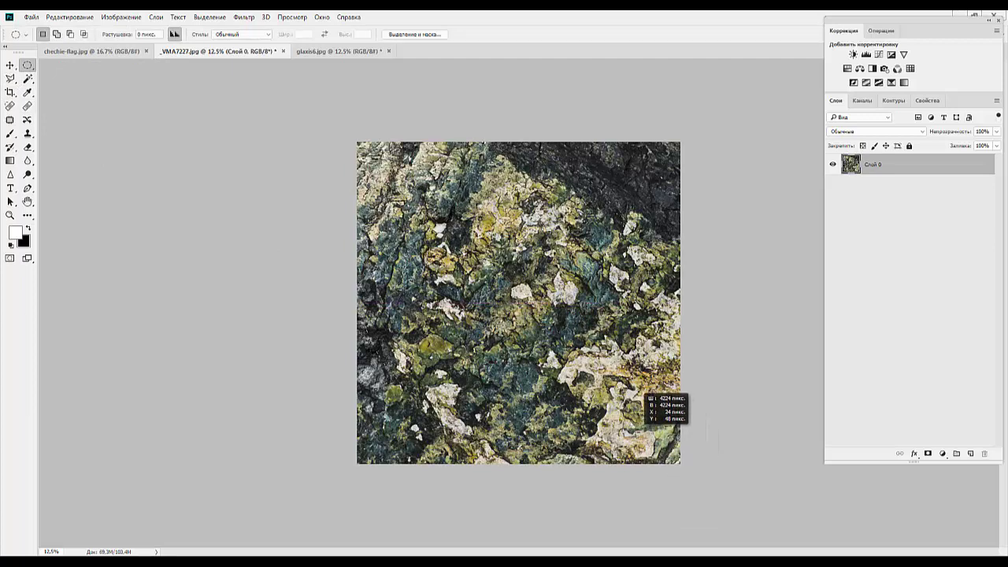
drag(641, 429, 678, 488)
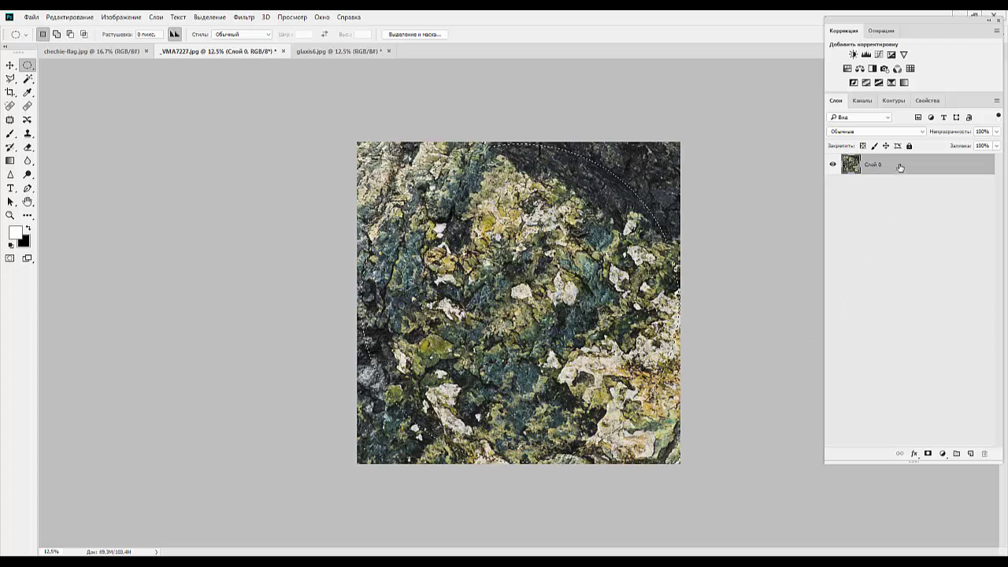
key(ctrl+j)
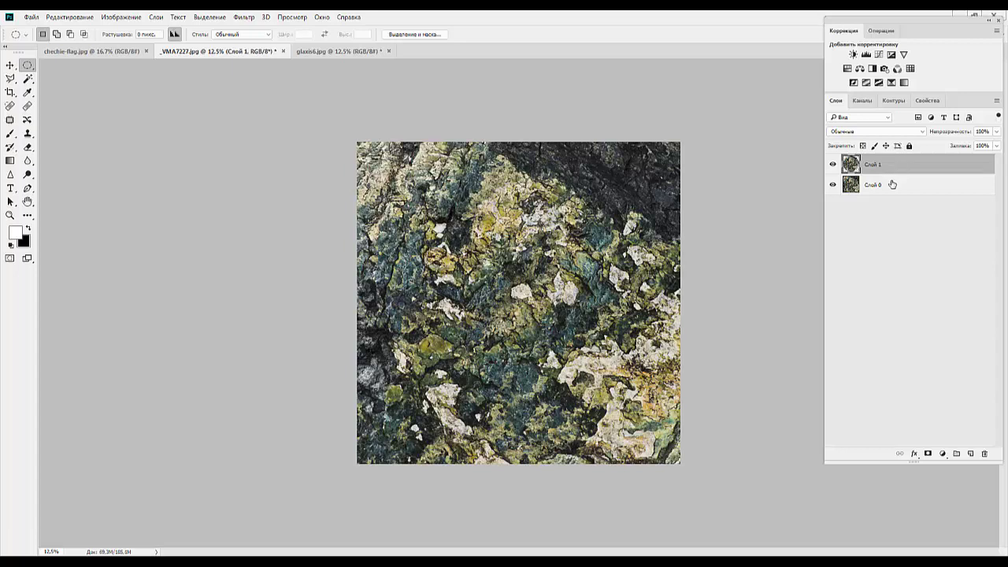
drag(892, 184, 986, 453)
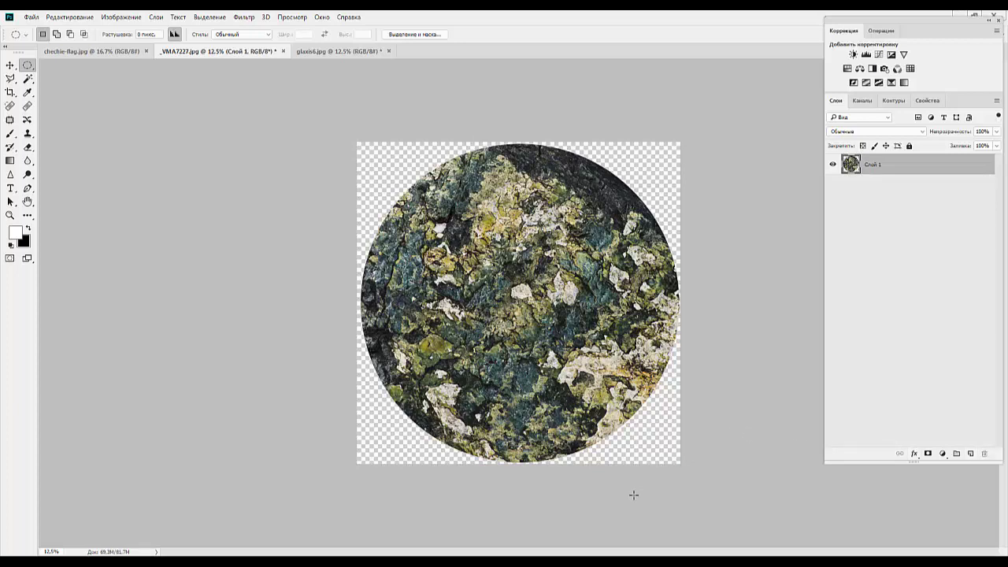
Apply Spherize at amount 100 to the rock disc, keeping the default mode
click(244, 17)
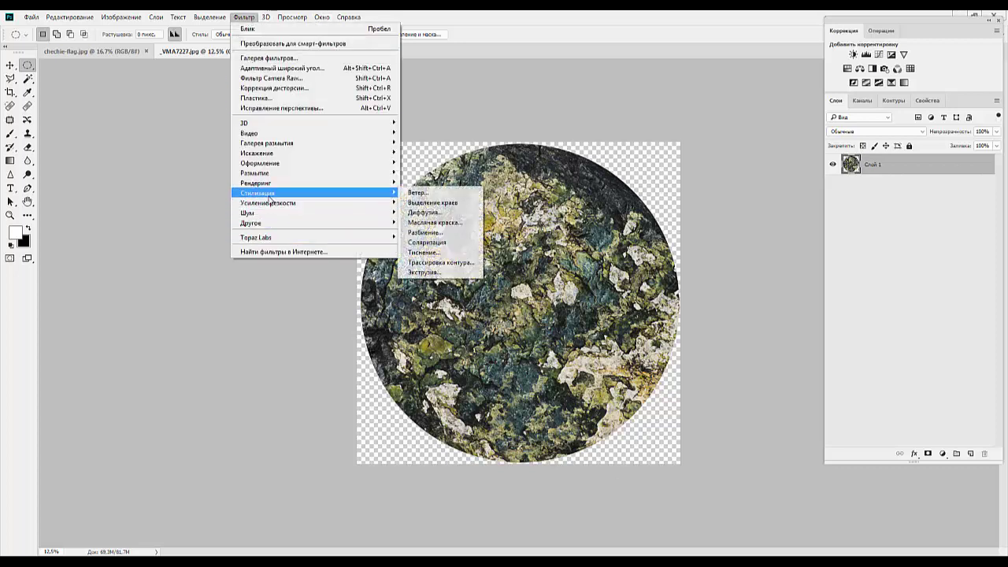
mouse_move(271, 153)
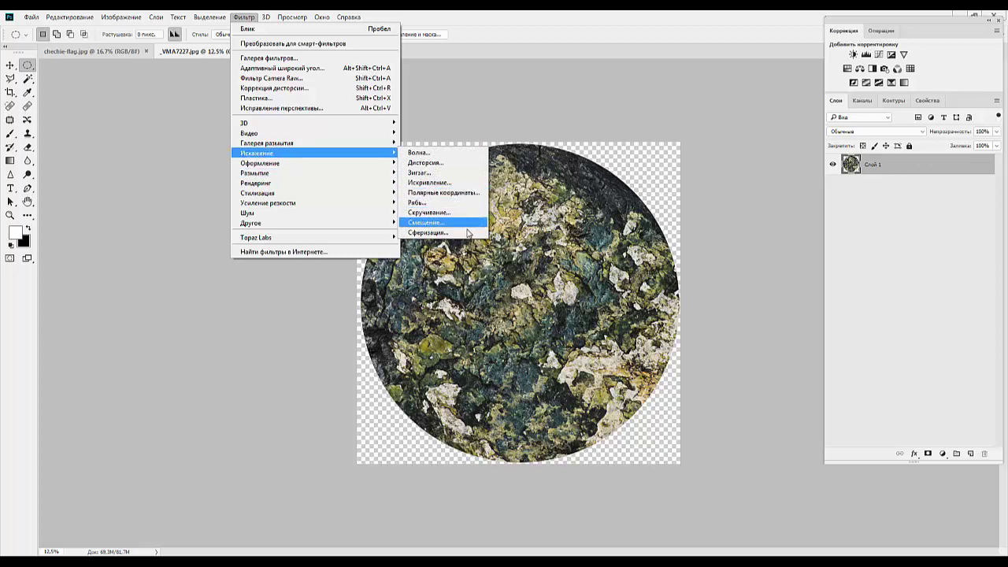
click(442, 233)
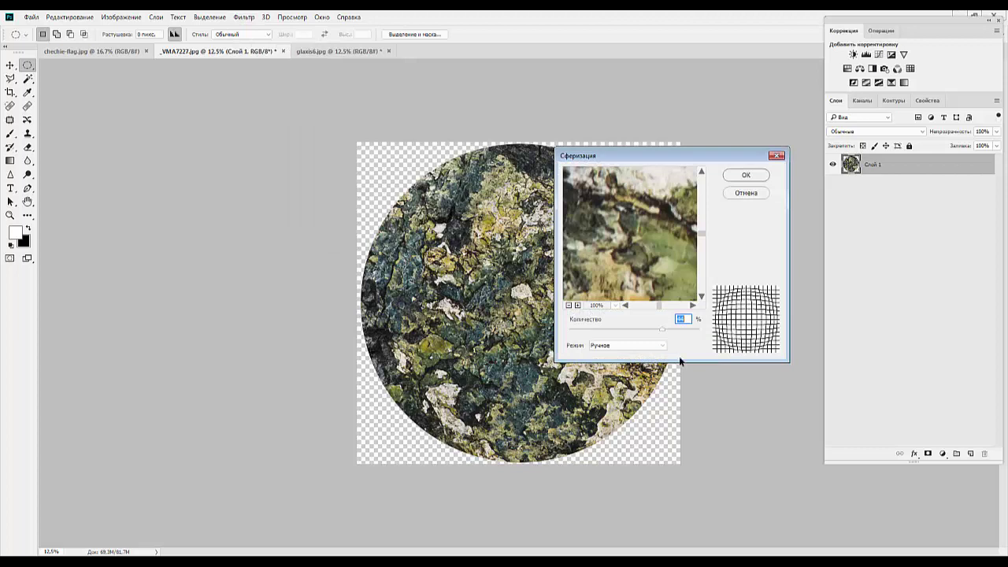
drag(663, 333, 698, 330)
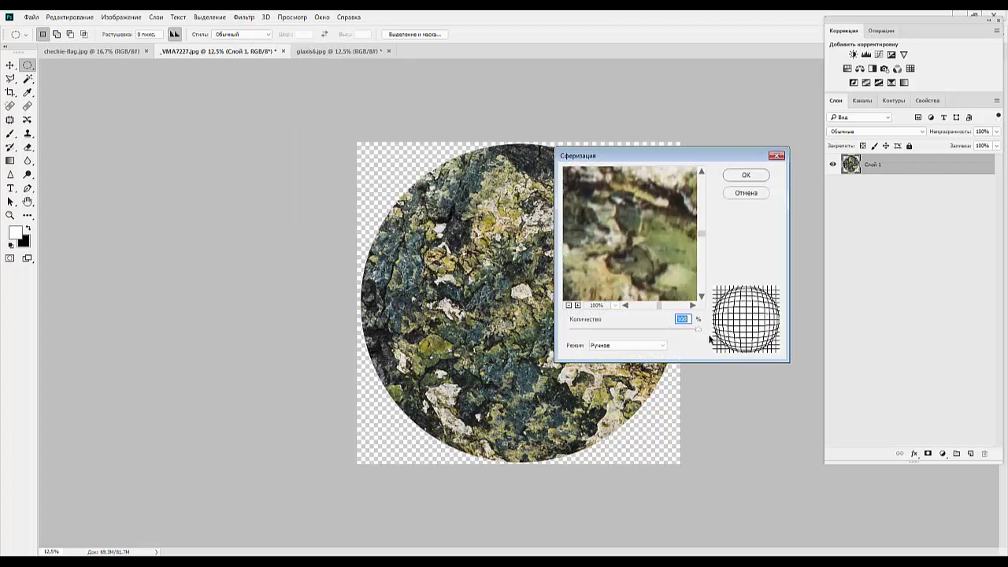
click(612, 347)
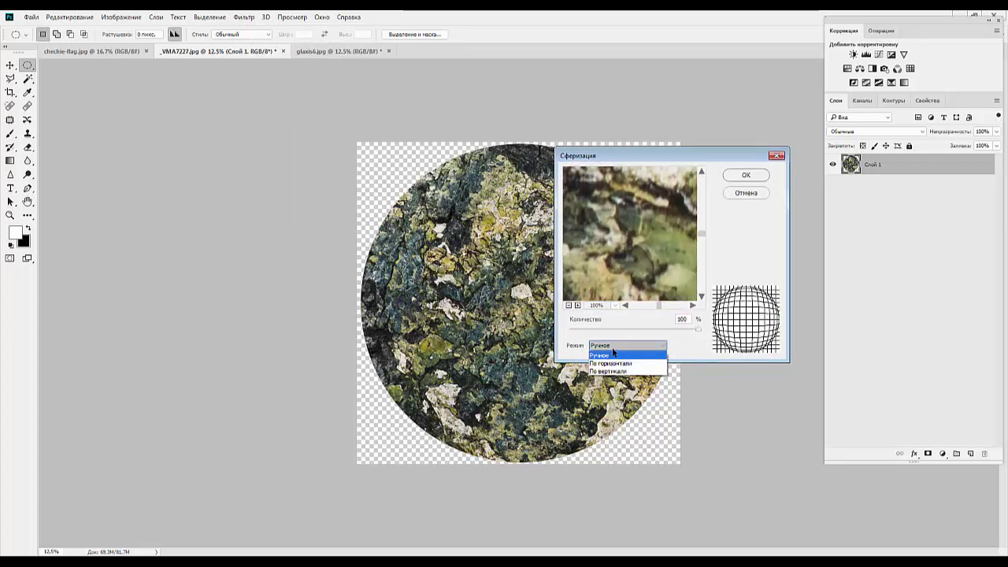
click(612, 346)
click(748, 175)
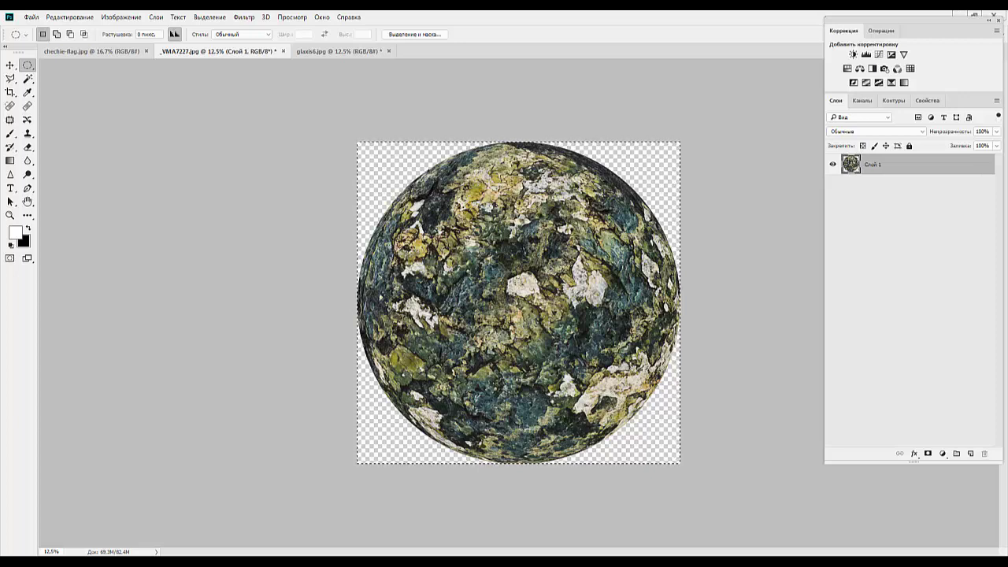
Paste the rock sphere into glaxis6.jpg, scaled to about 46% and placed right of centre
click(329, 52)
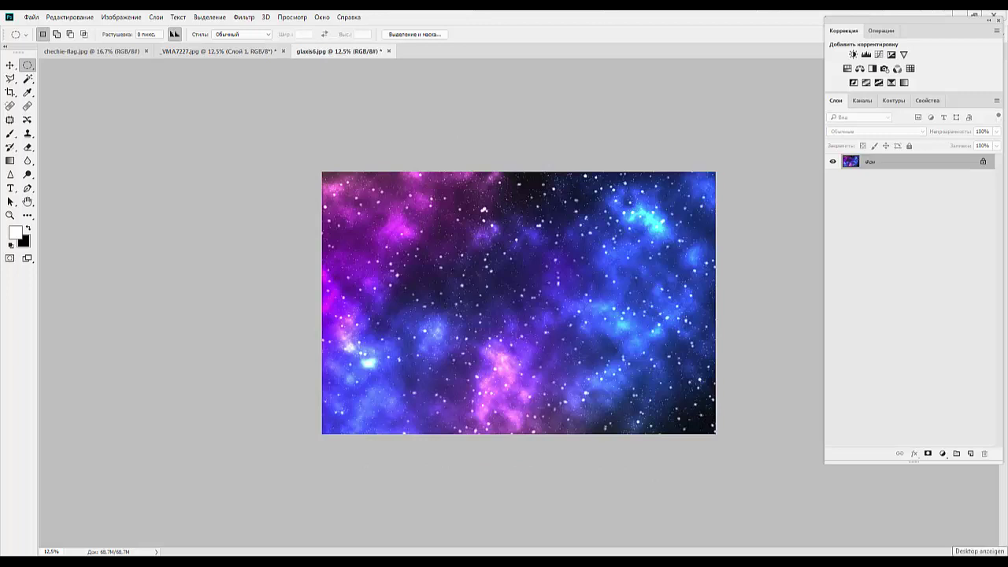
key(ctrl+v)
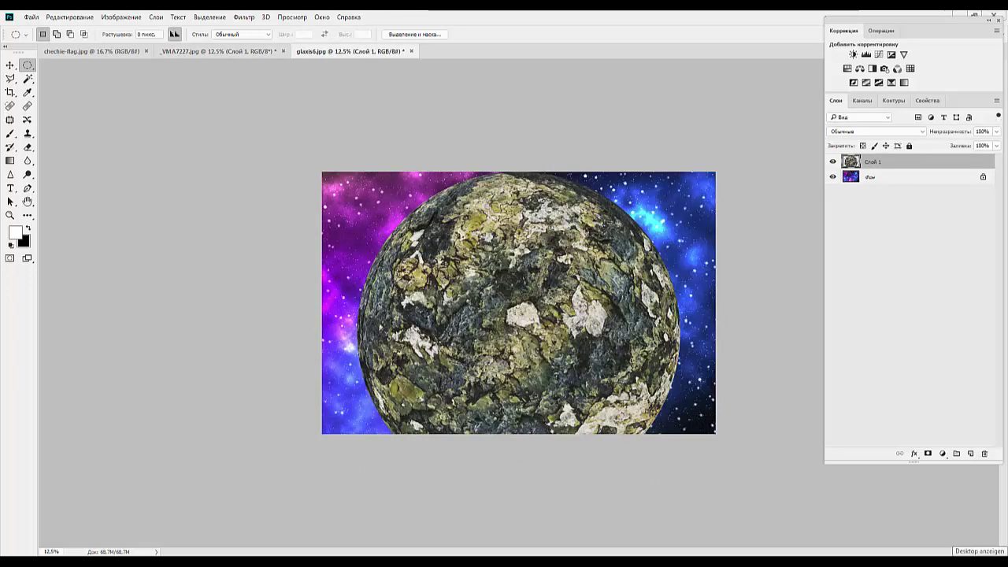
key(ctrl+t)
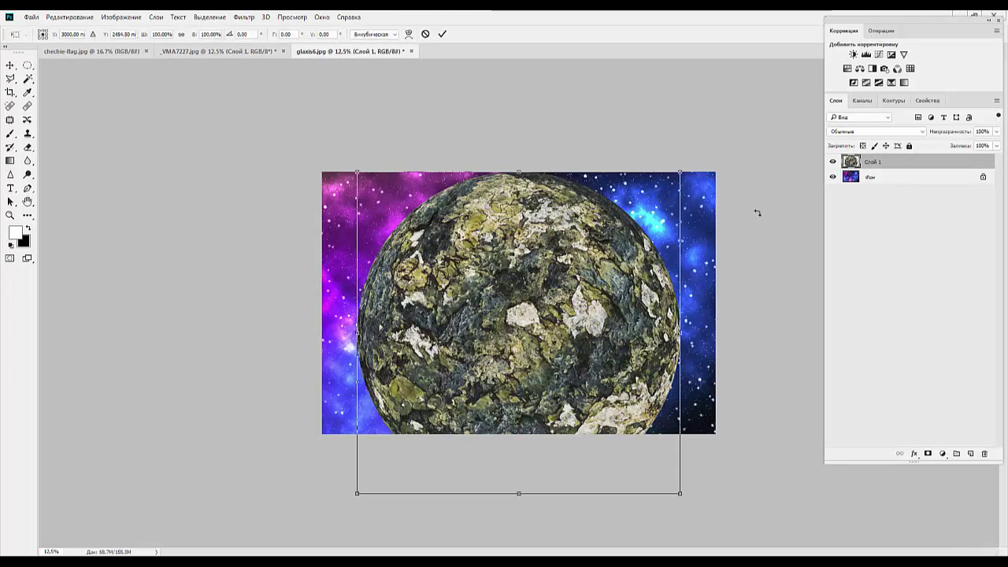
drag(680, 172, 526, 338)
drag(482, 381, 649, 240)
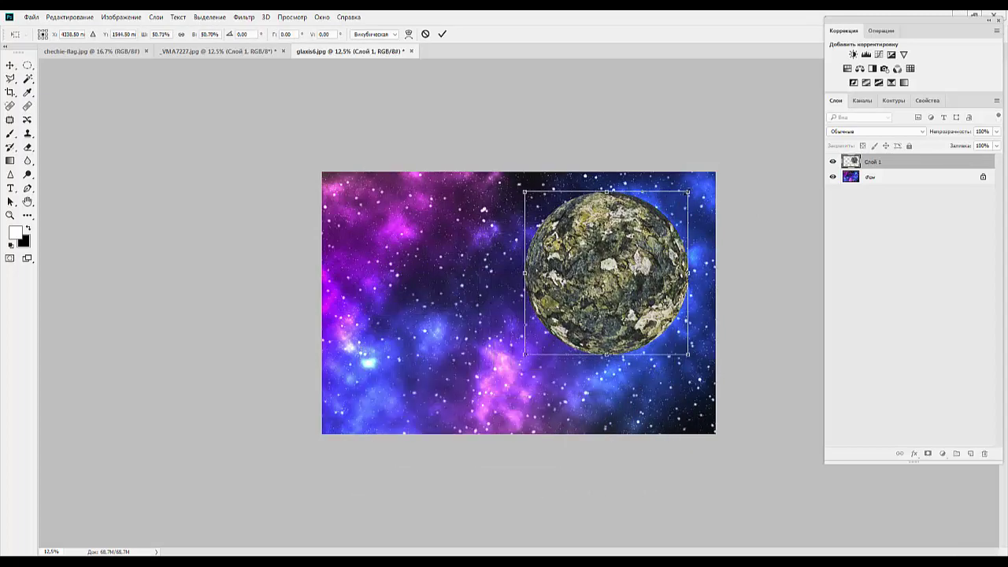
drag(688, 191, 671, 208)
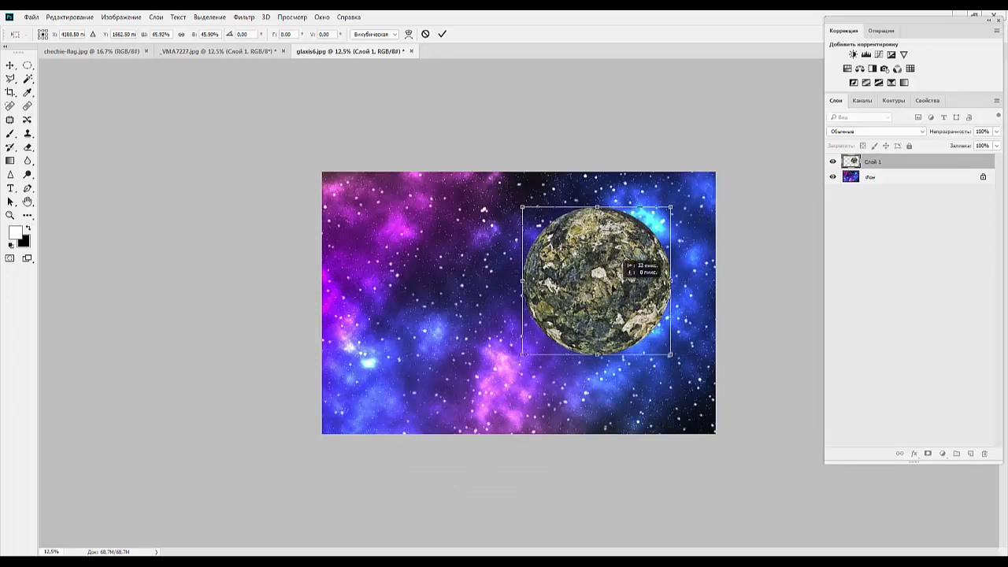
drag(625, 266, 609, 294)
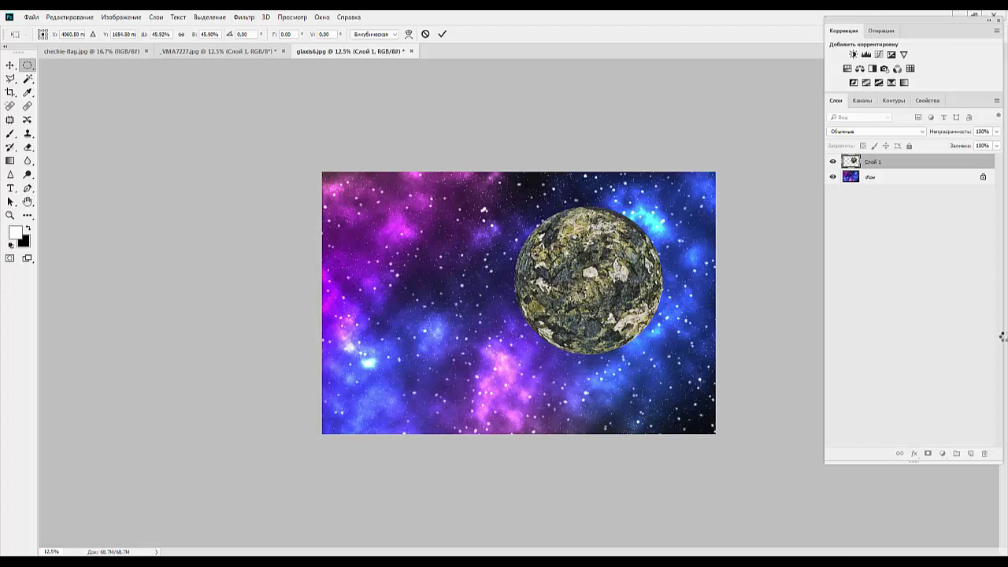
key(Return)
Fill the planet's round outline with black on a new Layer 2
ctrl+click(856, 163)
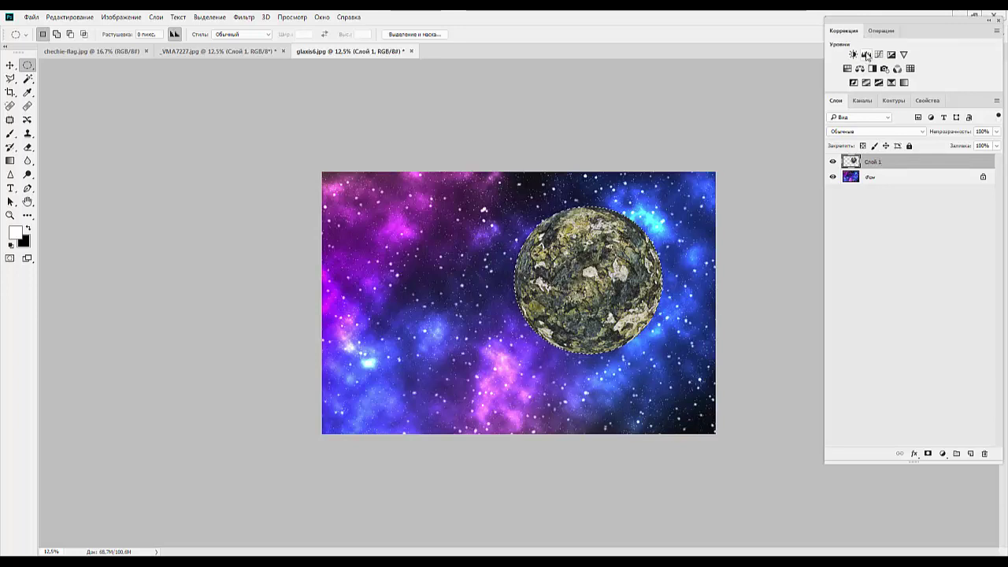
key(v)
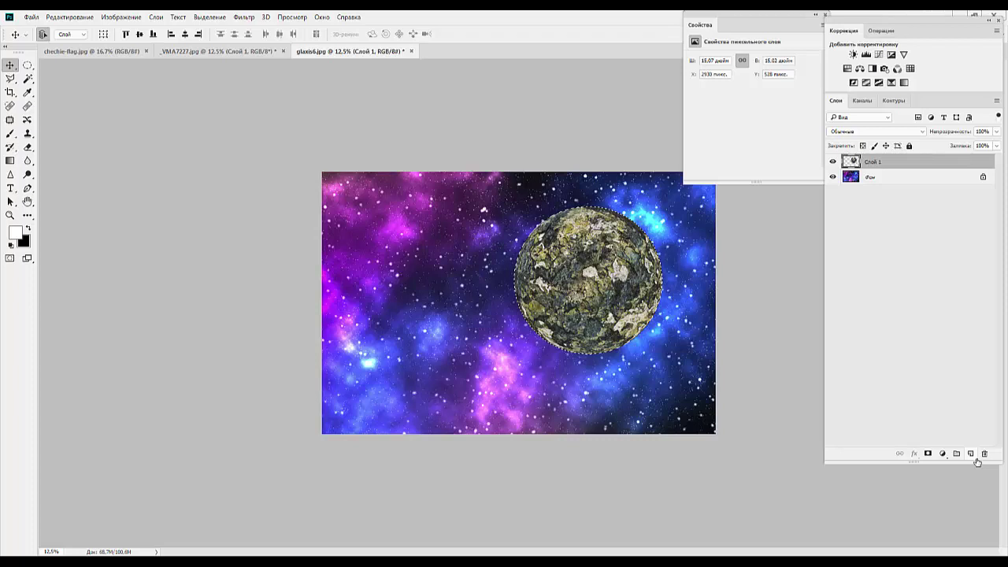
click(971, 454)
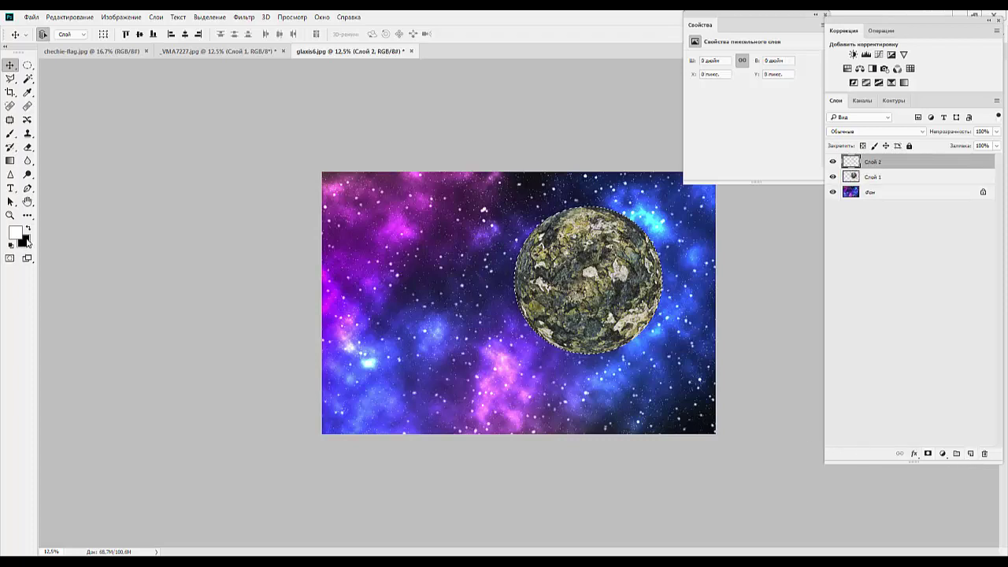
key(ctrl+BackSpace)
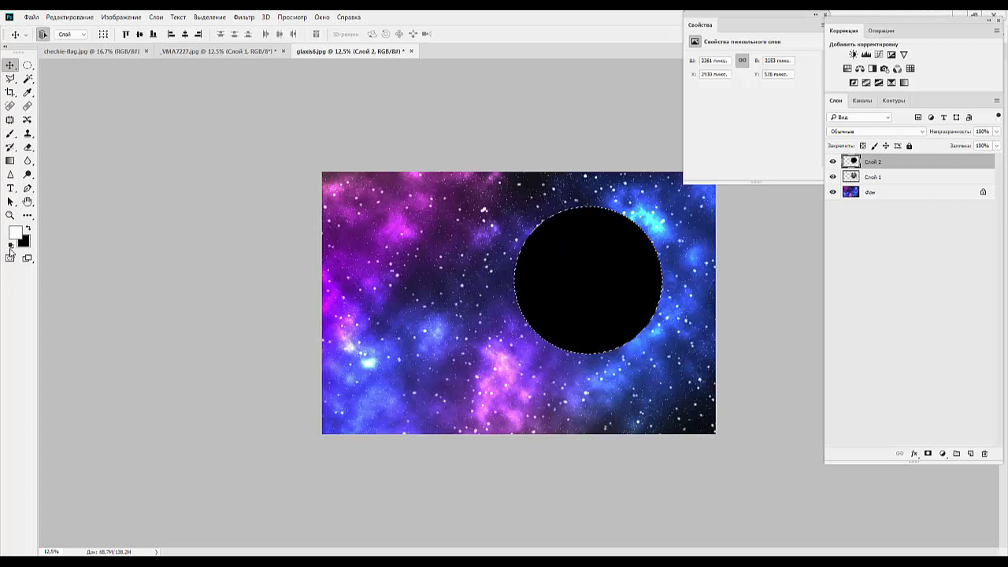
Move the black circle down-right so a crescent of the planet shows
right_click(11, 66)
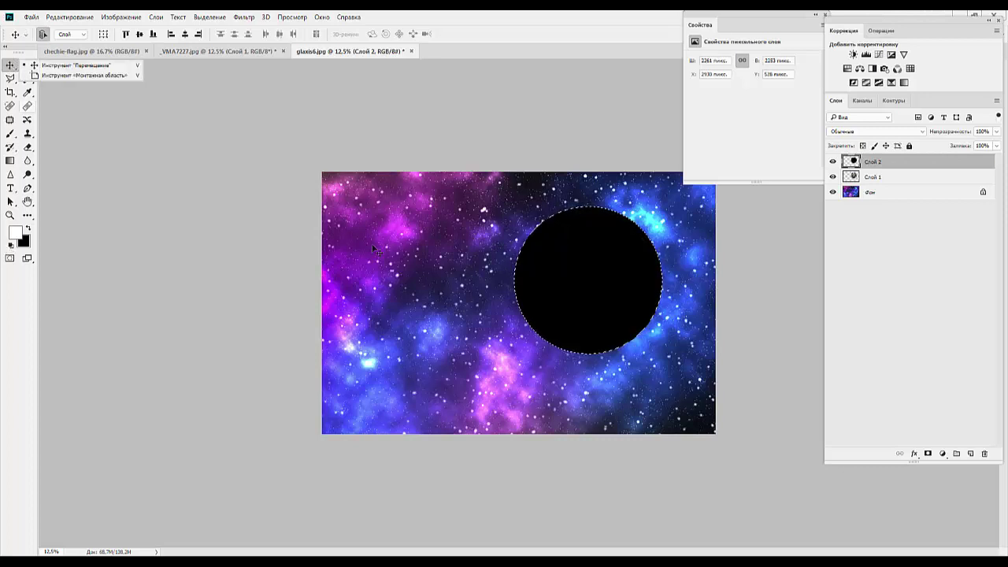
click(603, 310)
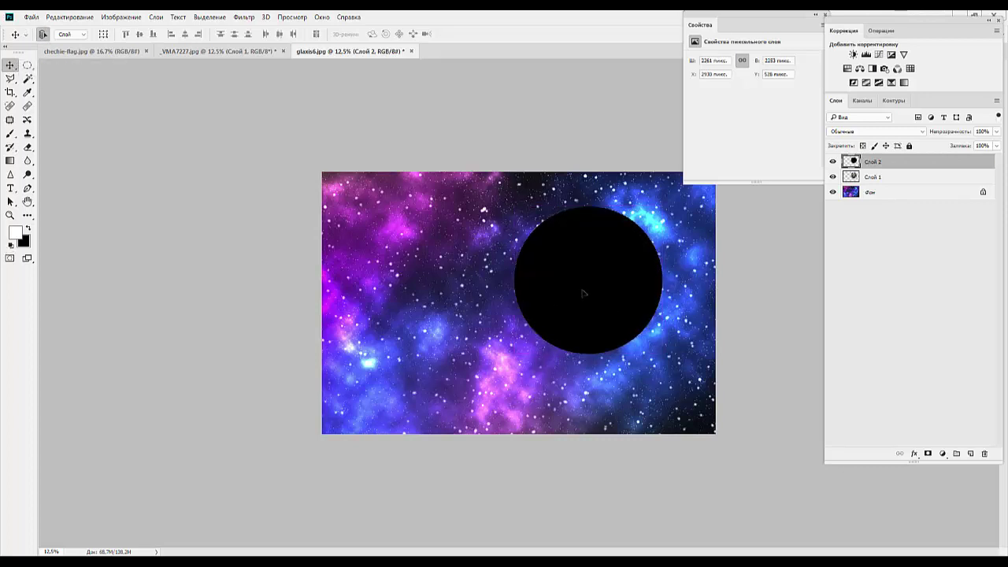
drag(584, 296, 623, 322)
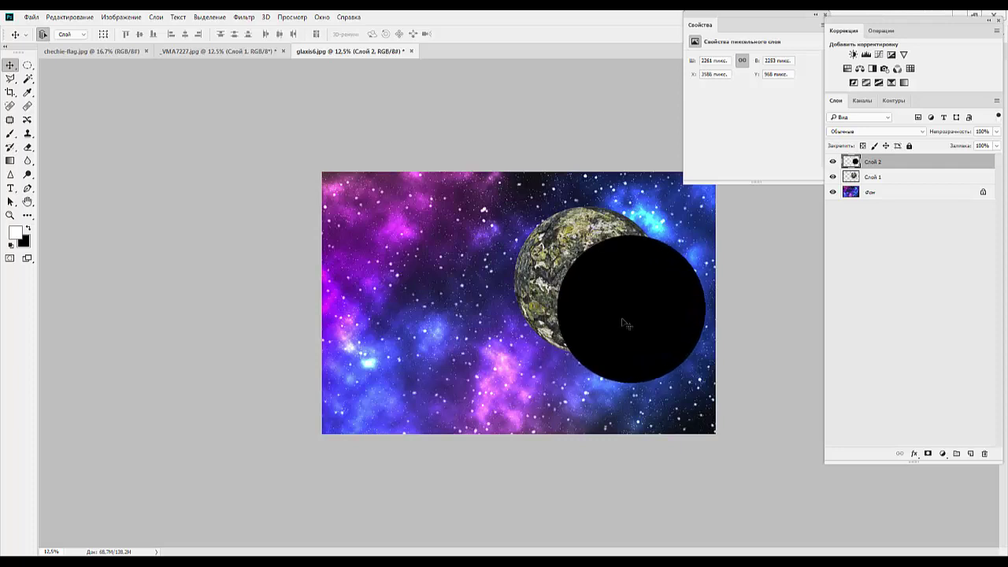
drag(627, 324, 613, 317)
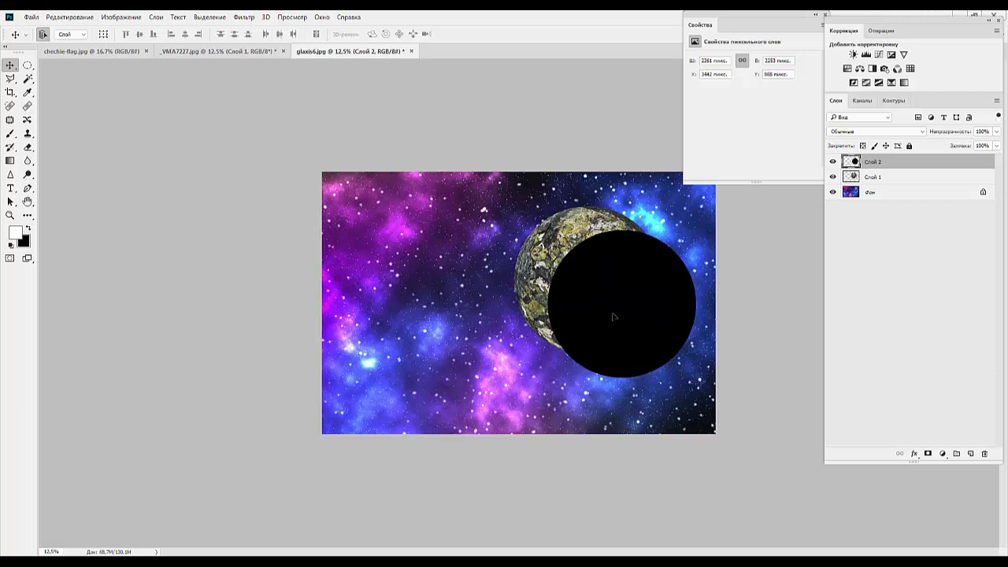
Blur the black circle with Gaussian Blur radius about 121 and shift it up-left
click(244, 17)
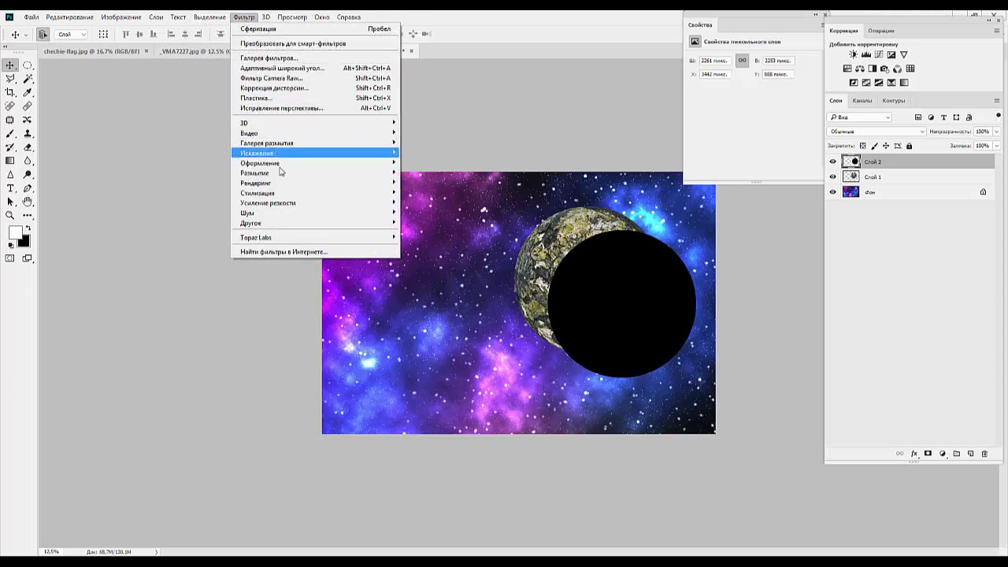
mouse_move(254, 172)
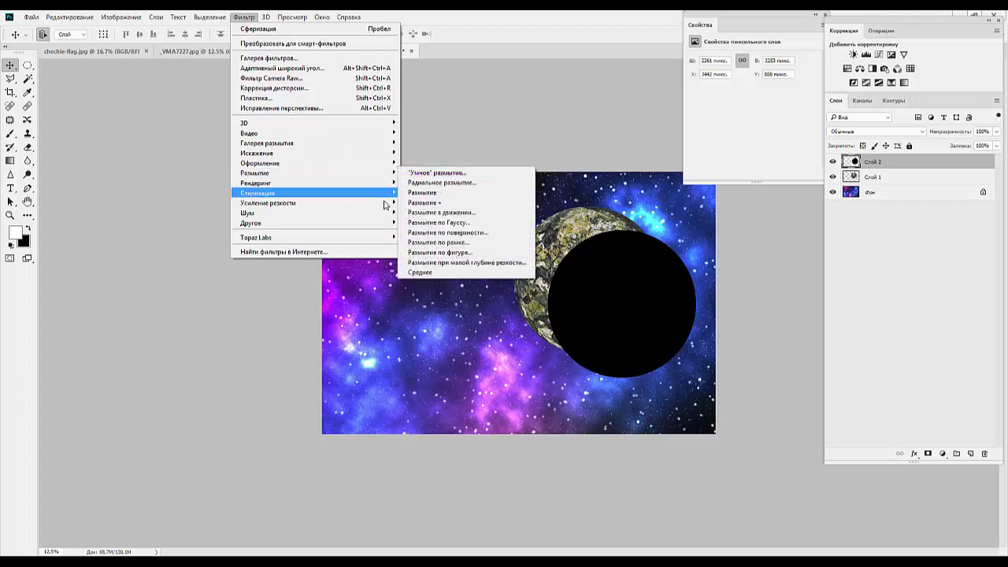
click(438, 223)
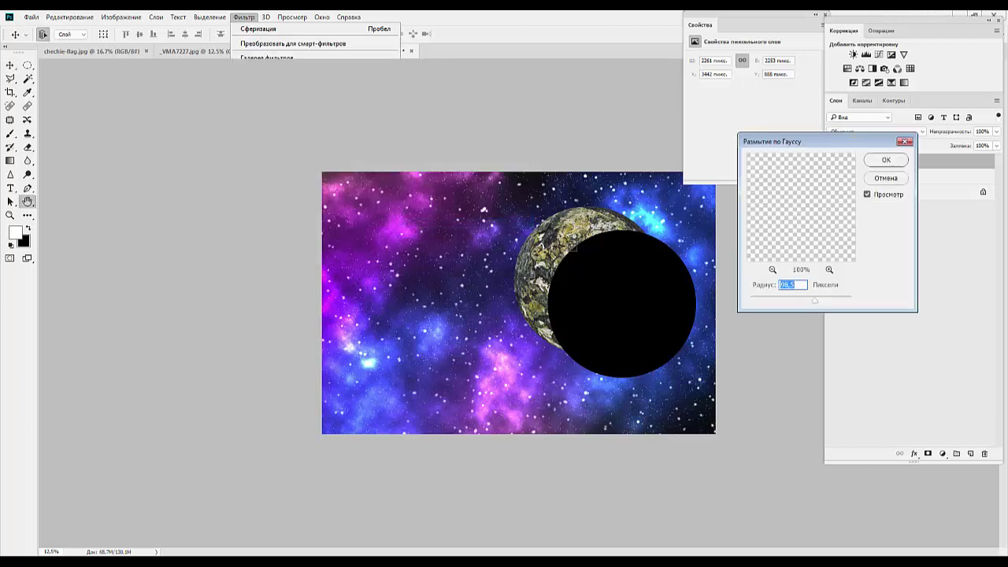
drag(815, 300, 825, 304)
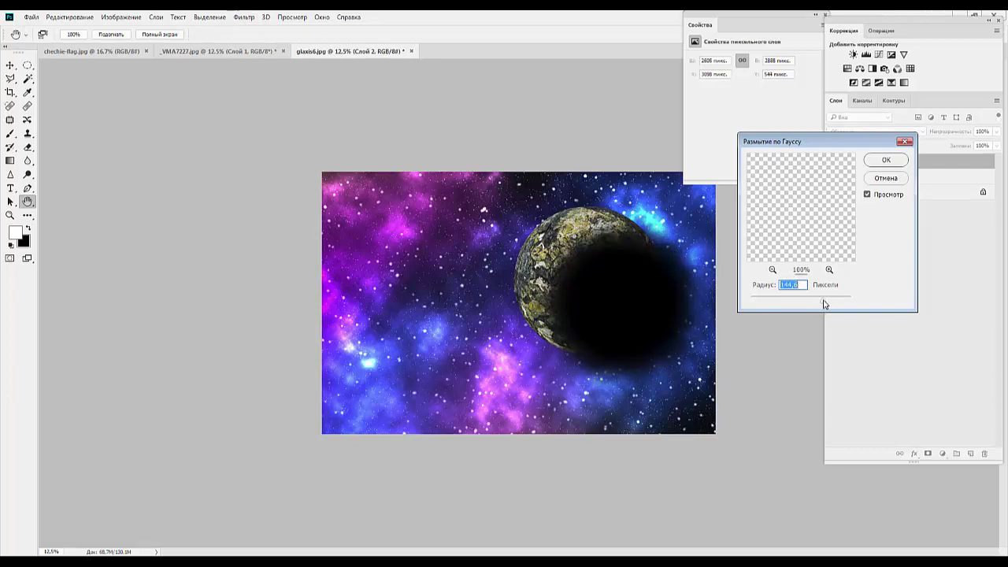
click(885, 161)
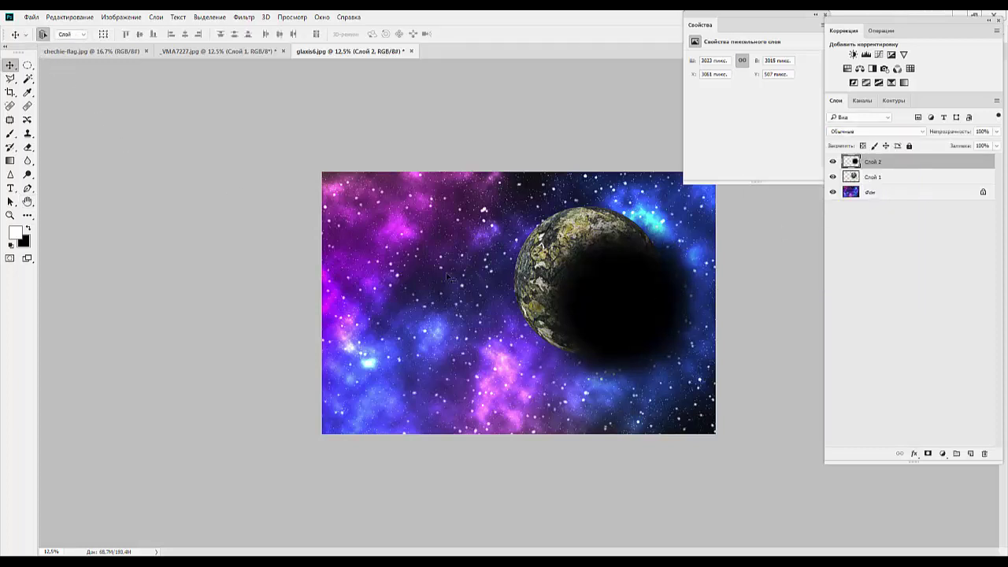
drag(660, 323, 644, 318)
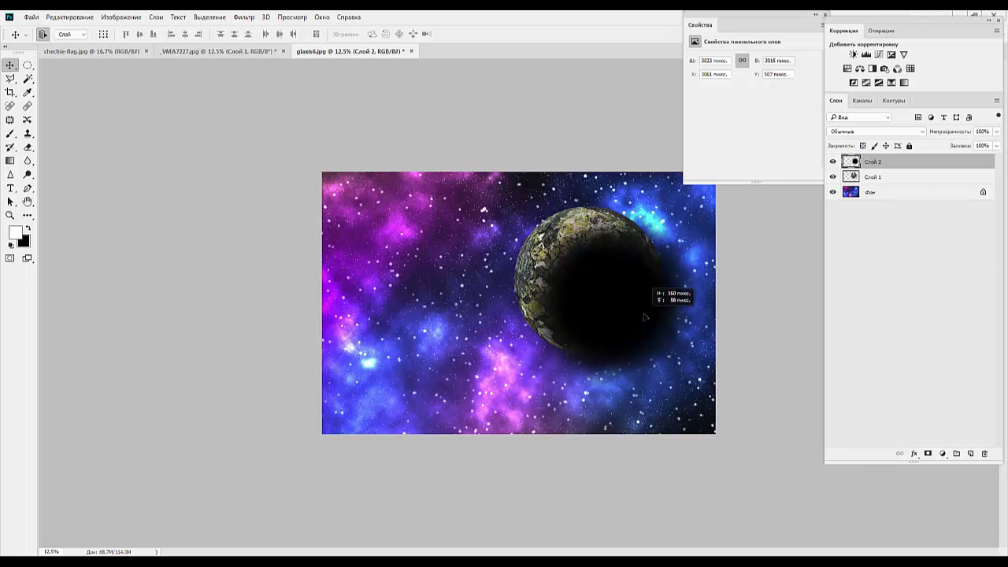
drag(644, 318, 645, 318)
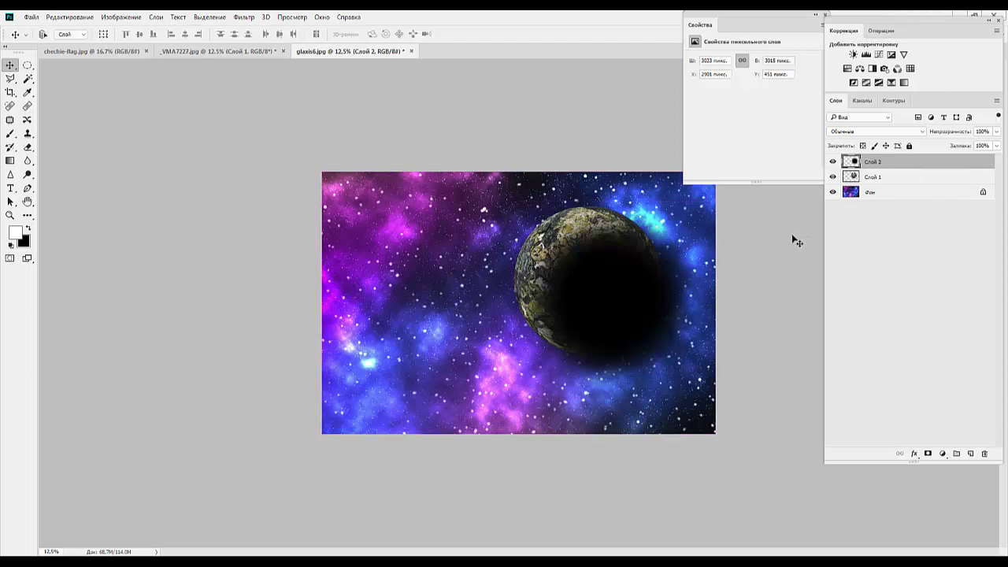
Undo the blur, nudge the circle up-left, and reapply Gaussian Blur at radius about 52
key(ctrl+z)
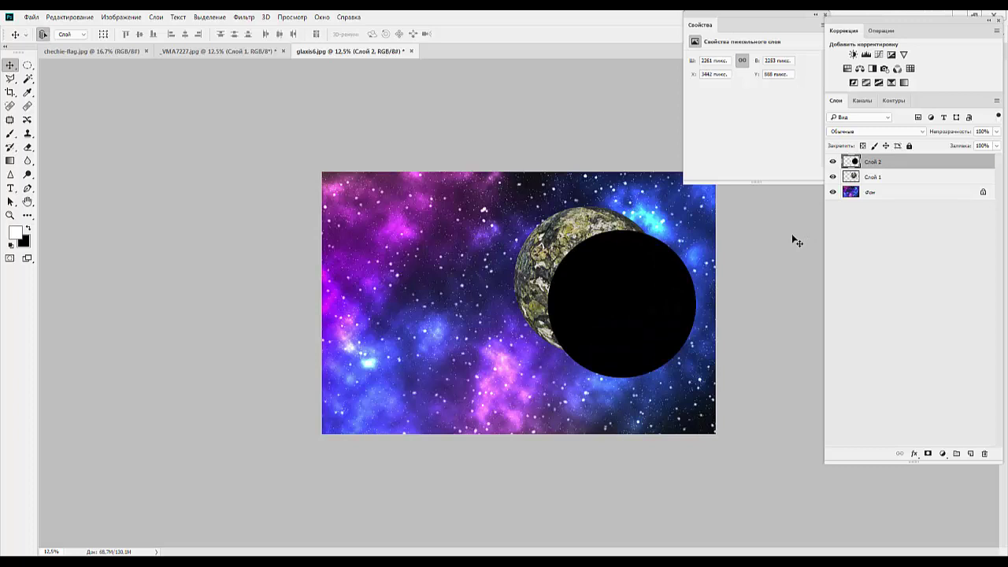
drag(658, 325, 652, 315)
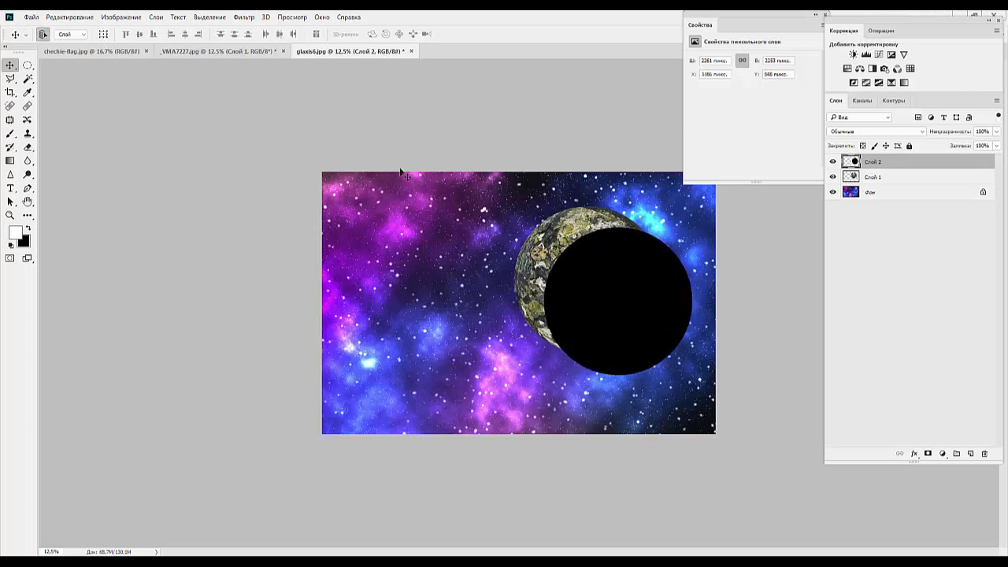
click(242, 17)
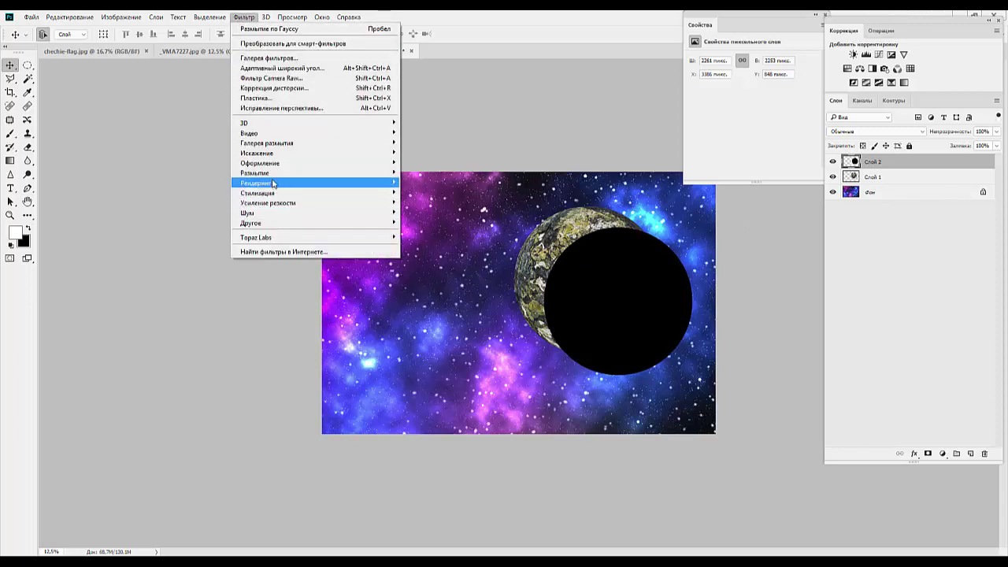
mouse_move(254, 173)
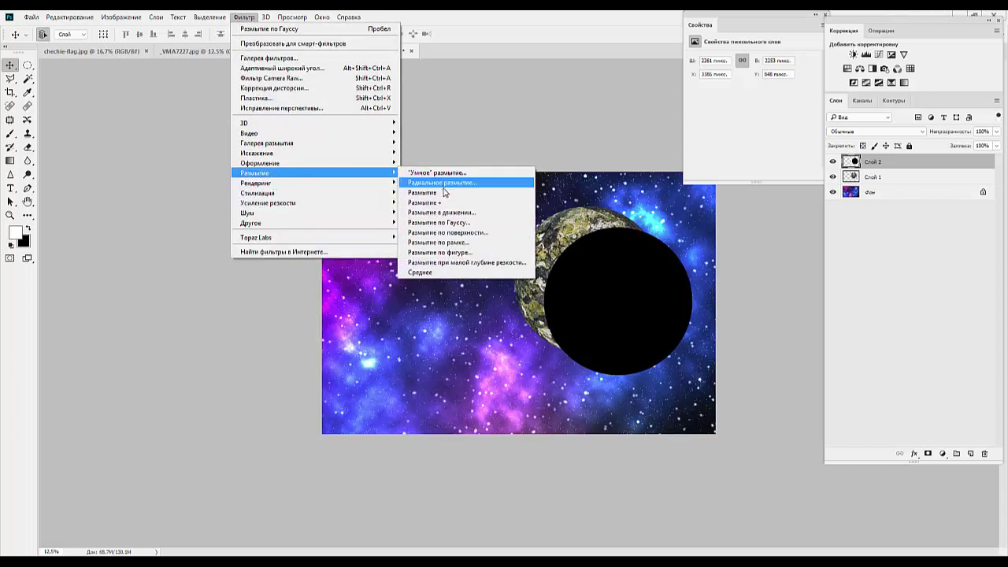
click(441, 222)
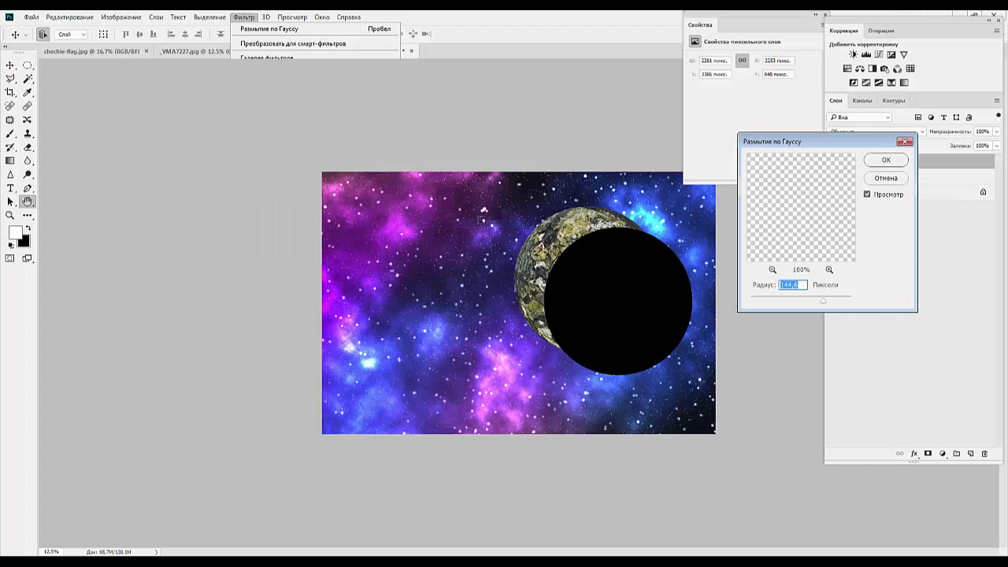
mouse_move(823, 301)
mouse_down()
mouse_move(793, 305)
mouse_move(805, 305)
mouse_up()
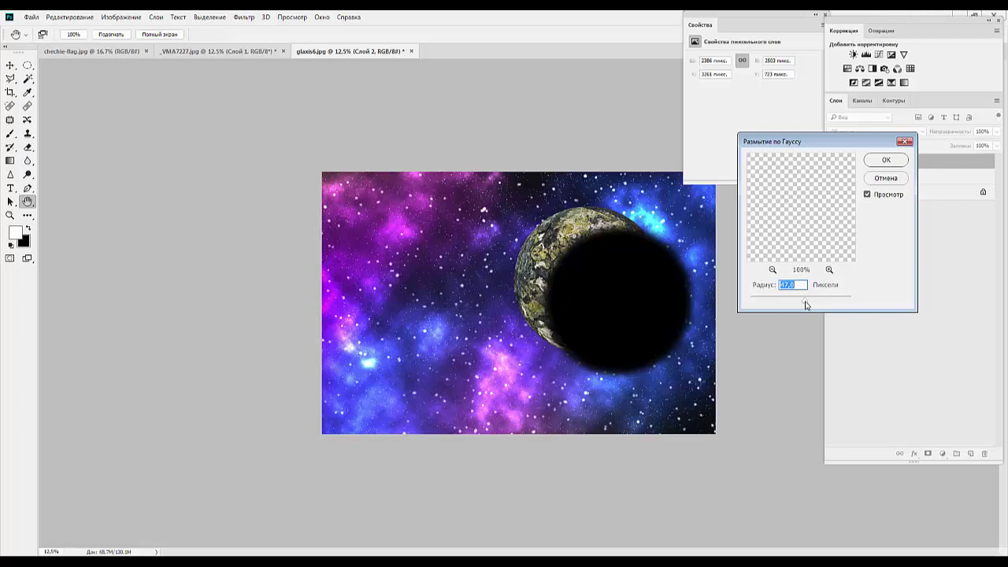
click(888, 159)
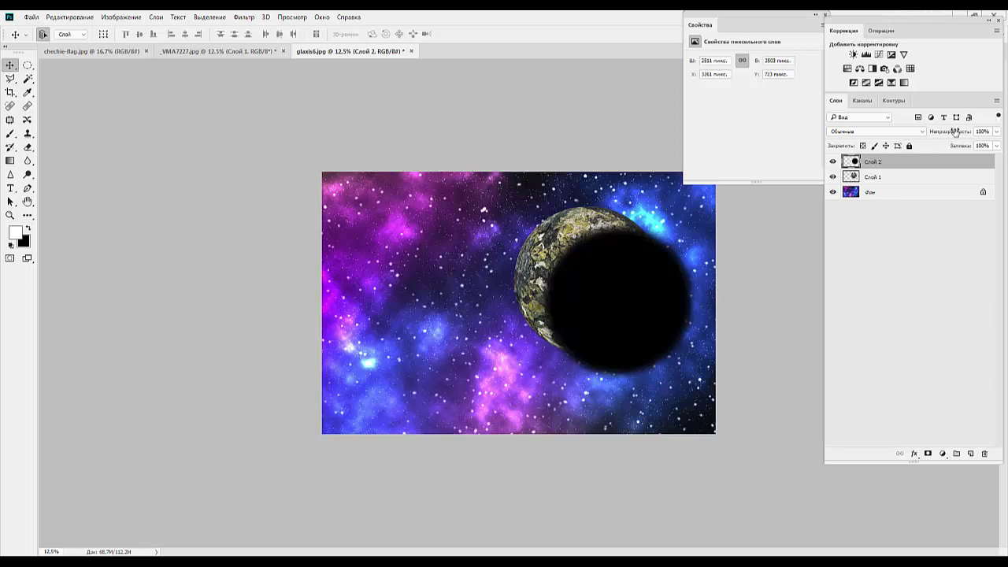
Set Layer 2 to 80% opacity and delete the shadow outside the planet's outline
drag(956, 132, 943, 136)
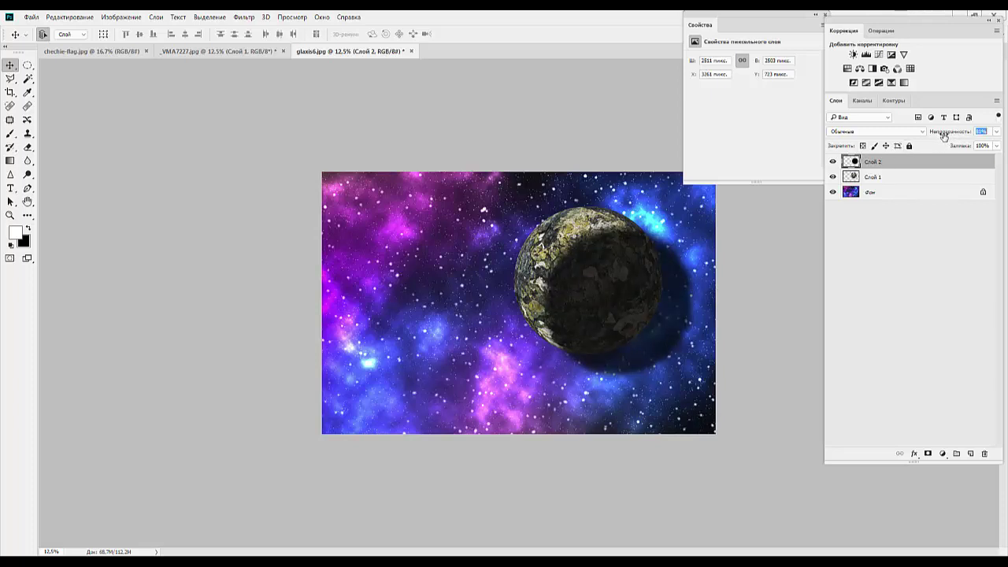
text(80)
key(Return)
ctrl+click(854, 178)
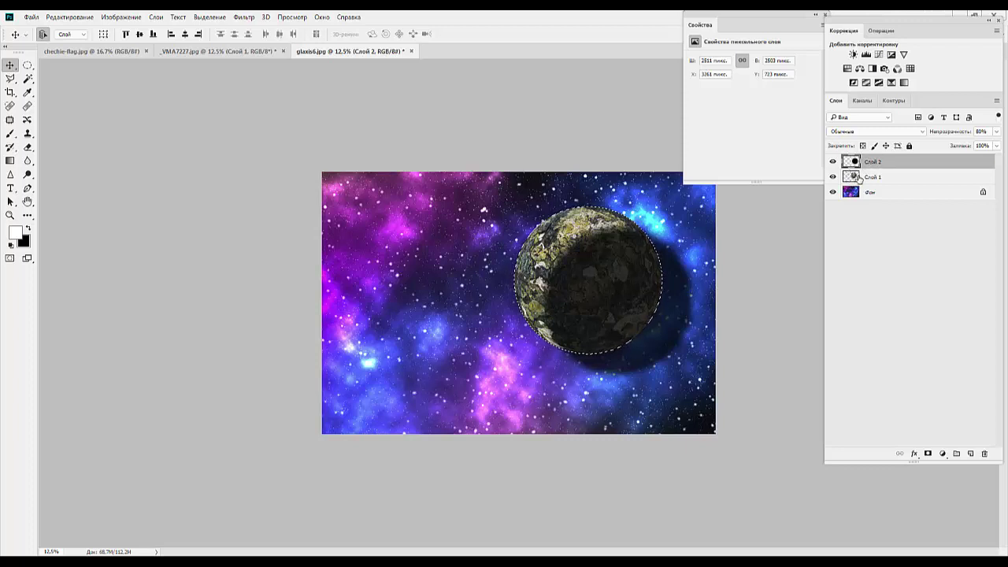
click(863, 179)
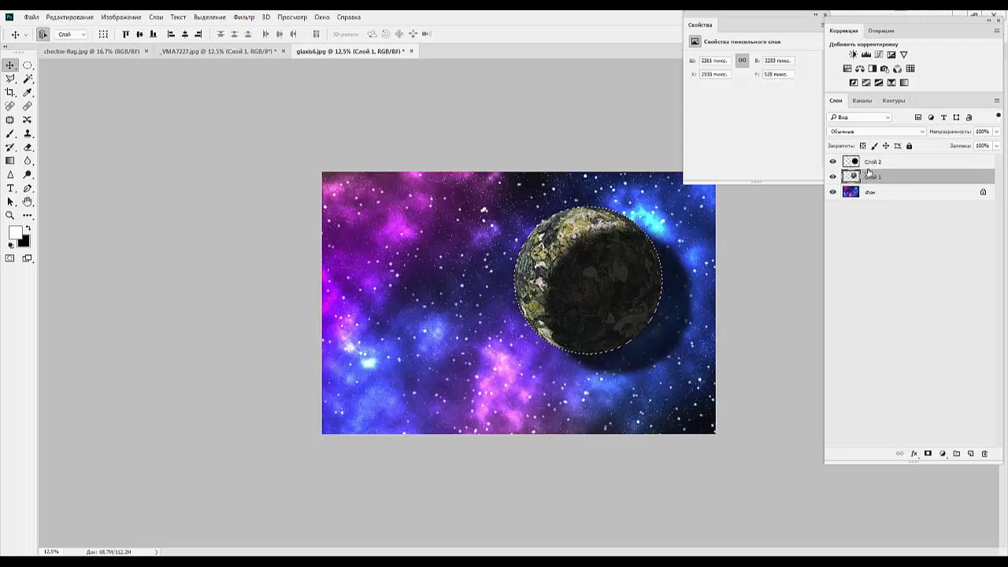
click(868, 164)
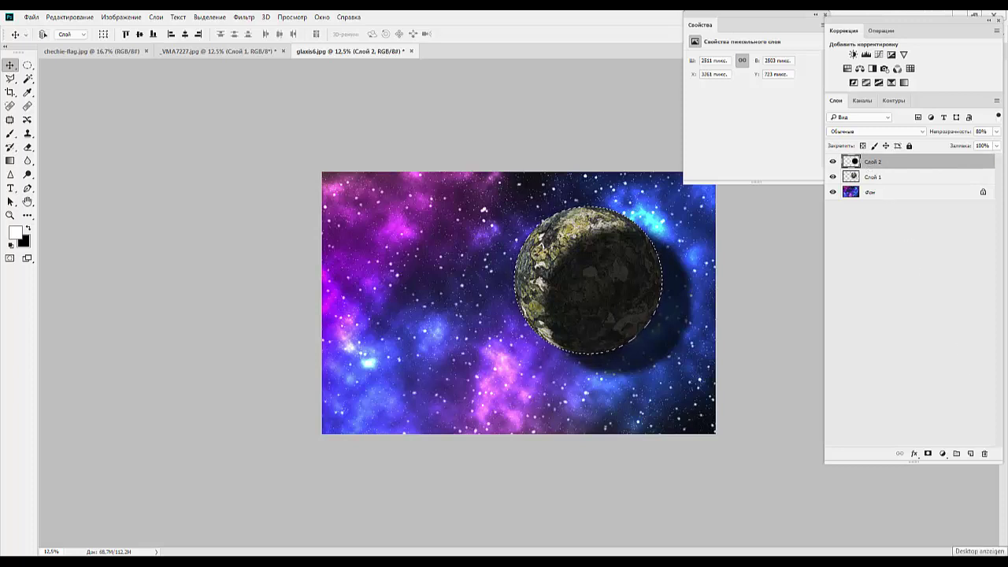
key(ctrl+shift+i)
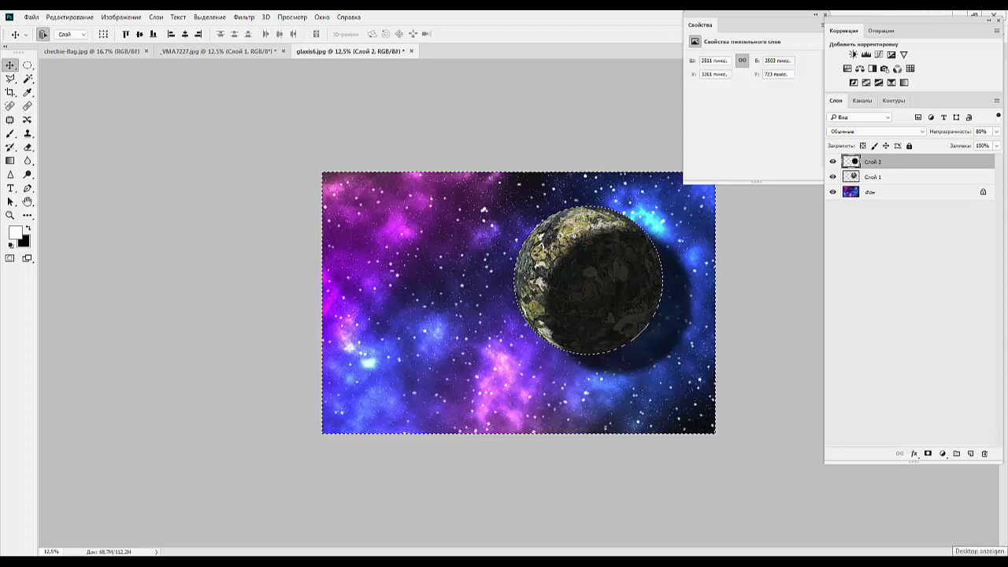
key(Delete)
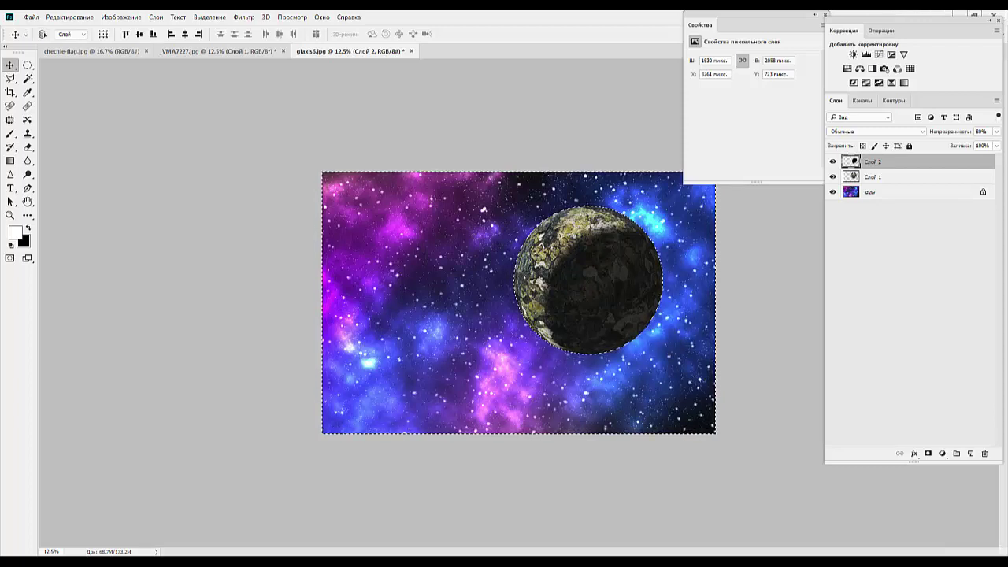
key(ctrl+d)
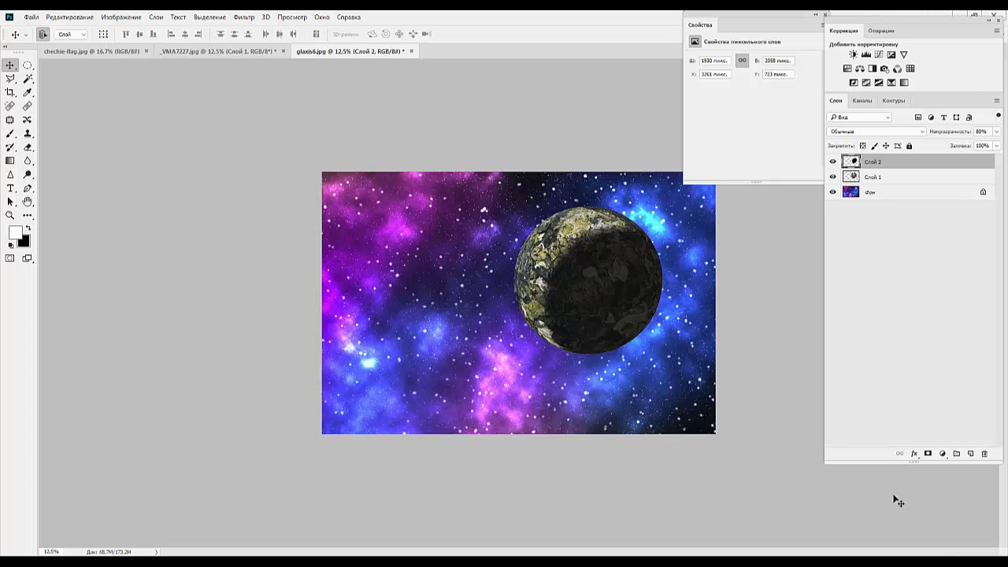
Add an Outer Glow at 100% opacity to the planet on Layer 1
click(876, 178)
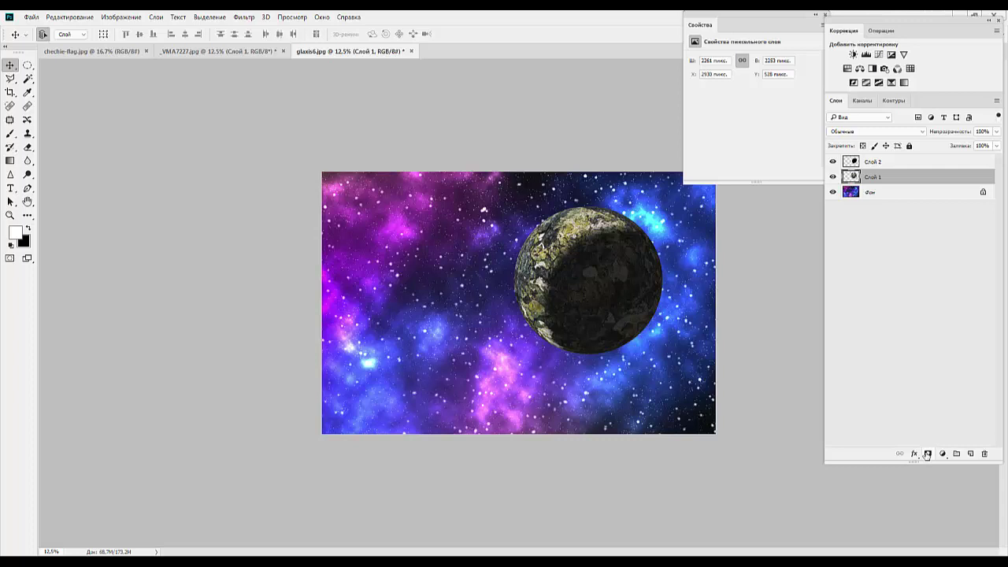
click(915, 454)
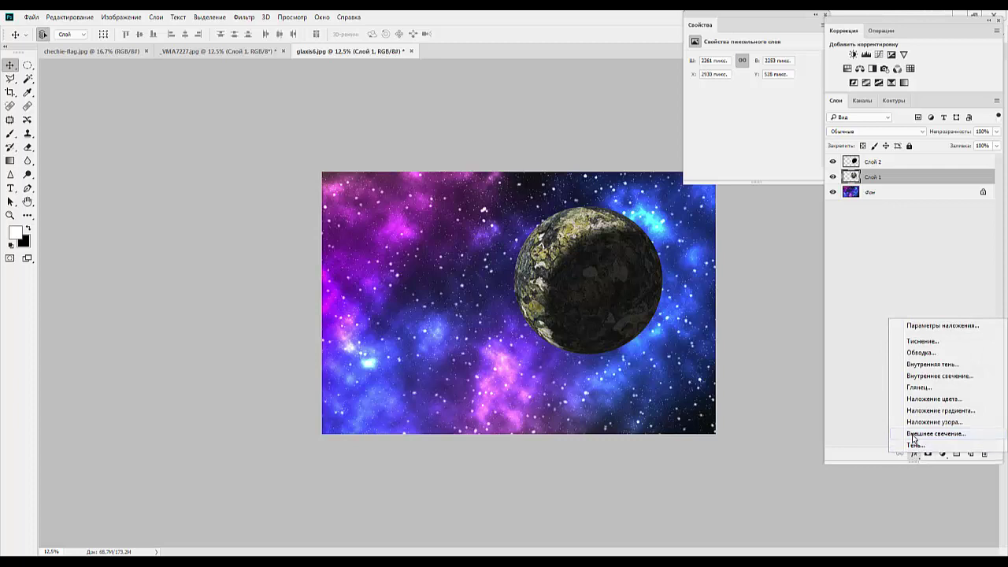
click(914, 434)
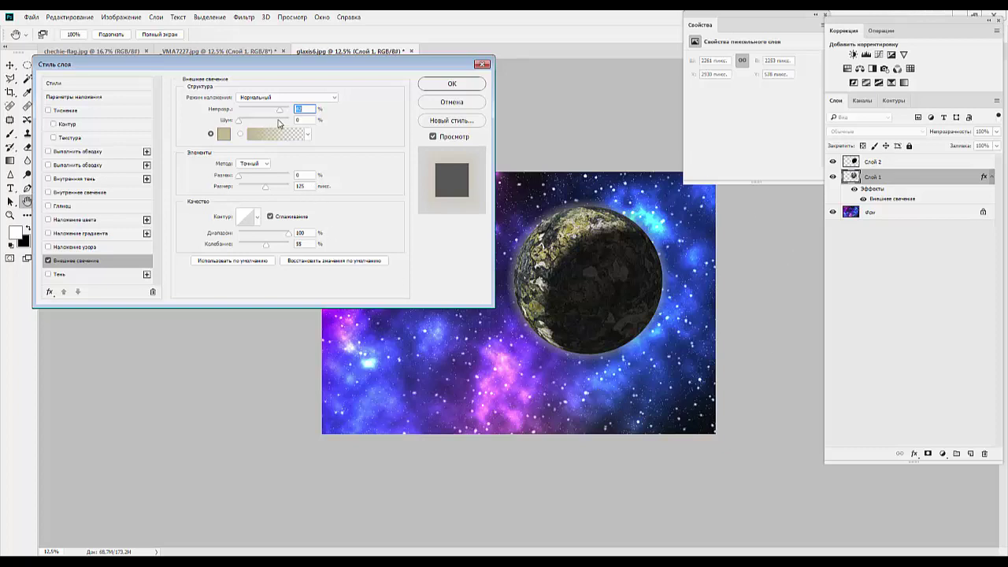
drag(274, 115, 286, 115)
click(452, 84)
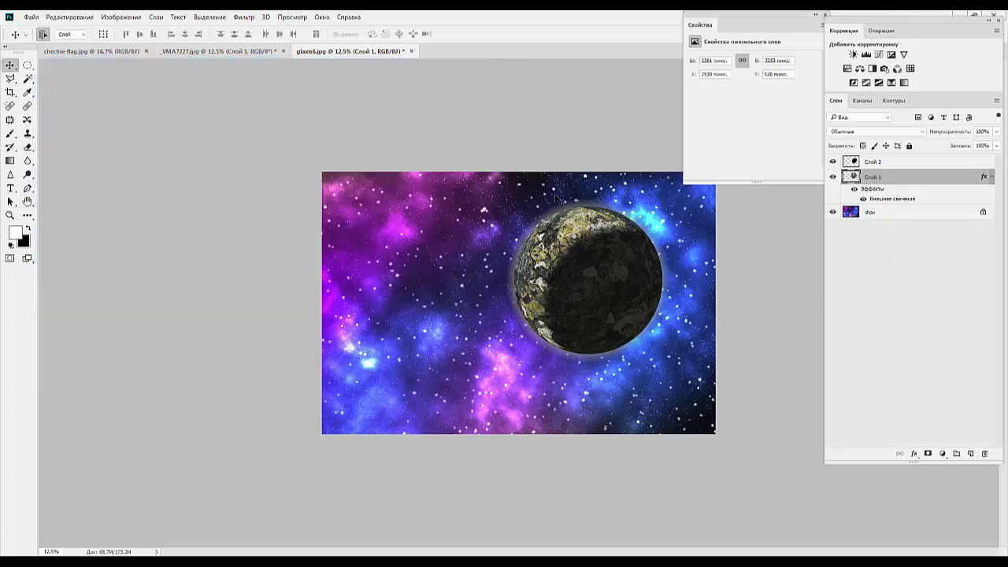
Add an Inner Glow with an enlarged size to the planet layer
click(914, 455)
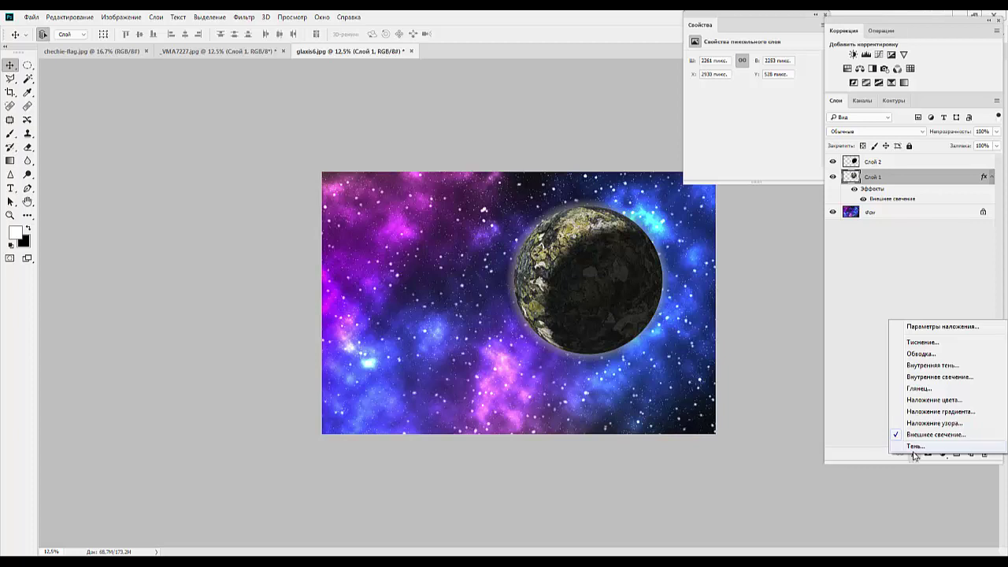
click(936, 378)
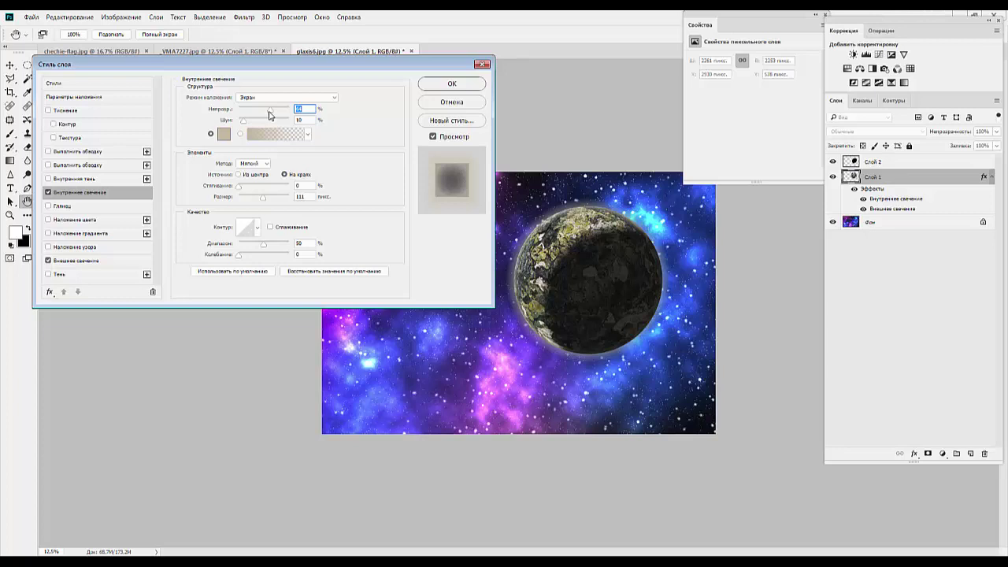
mouse_move(263, 198)
mouse_down()
mouse_move(277, 200)
mouse_move(255, 205)
mouse_move(293, 207)
mouse_move(222, 208)
mouse_move(274, 210)
mouse_up()
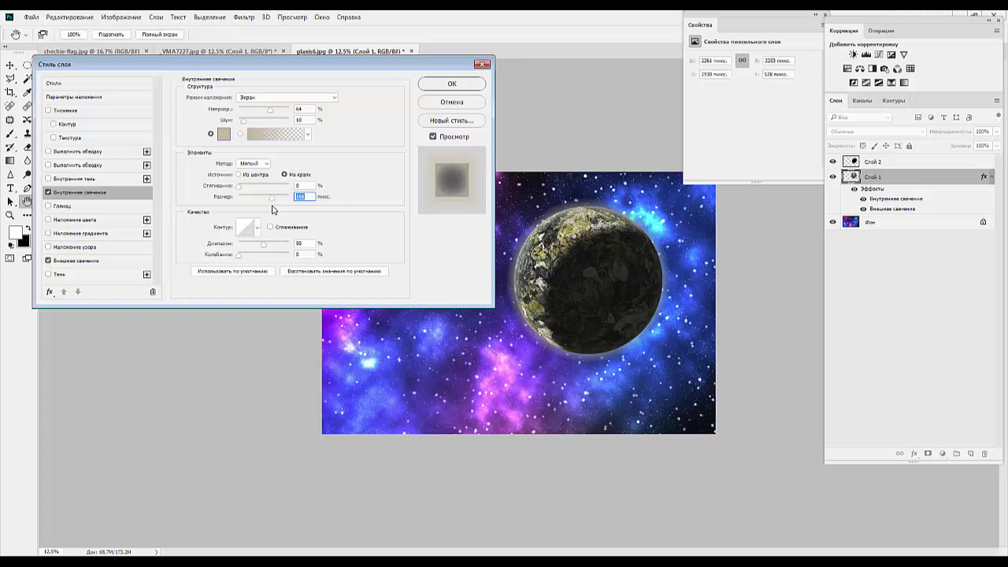
click(442, 84)
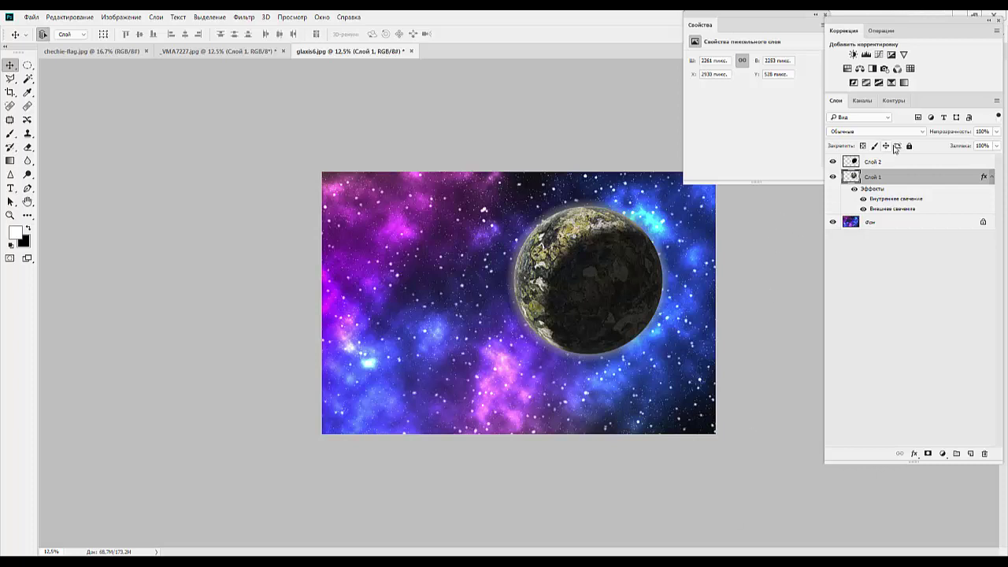
Merge the shadow Layer 2 into the planet layer and stamp a flattened copy on top
click(882, 162)
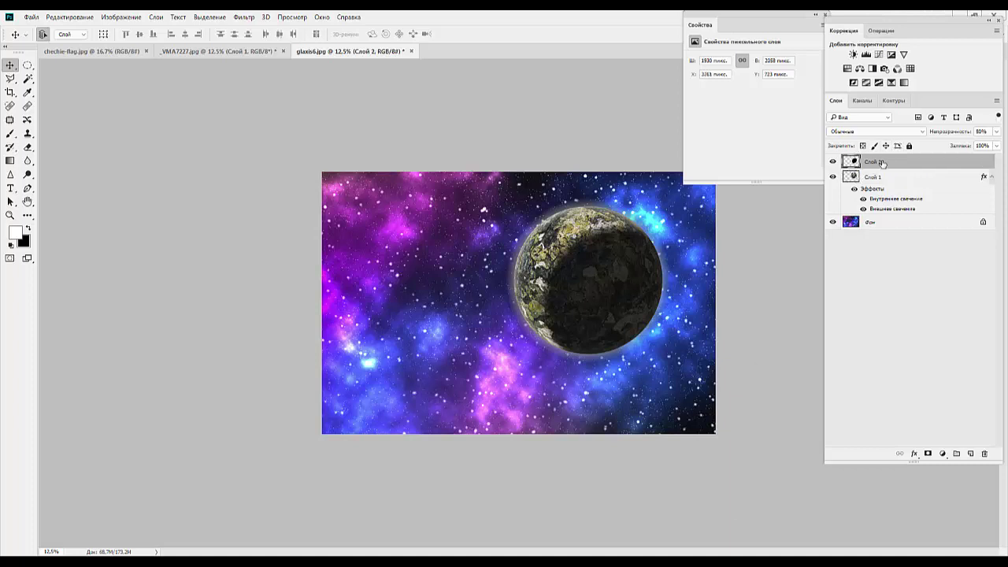
key(ctrl+e)
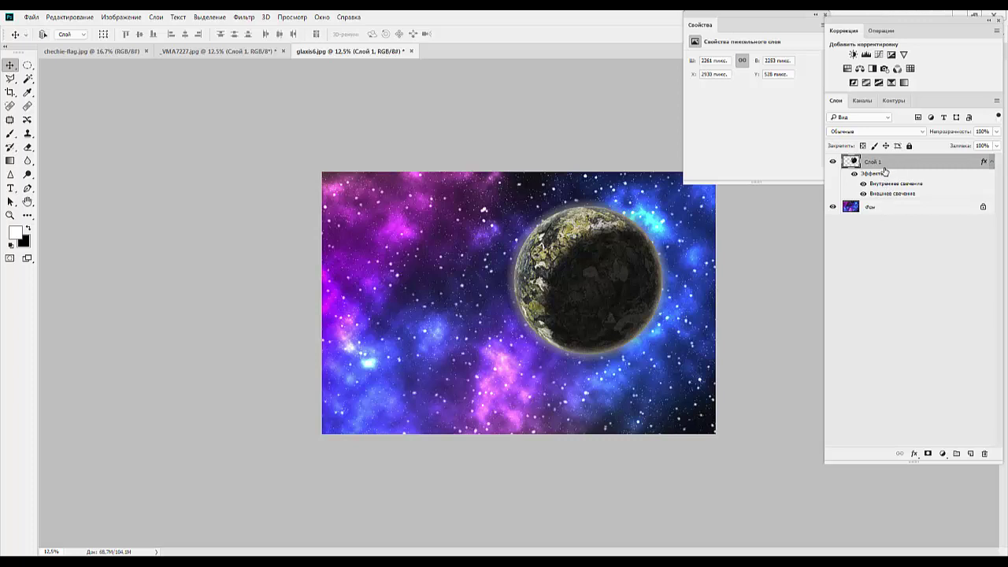
key(ctrl+shift+alt+e)
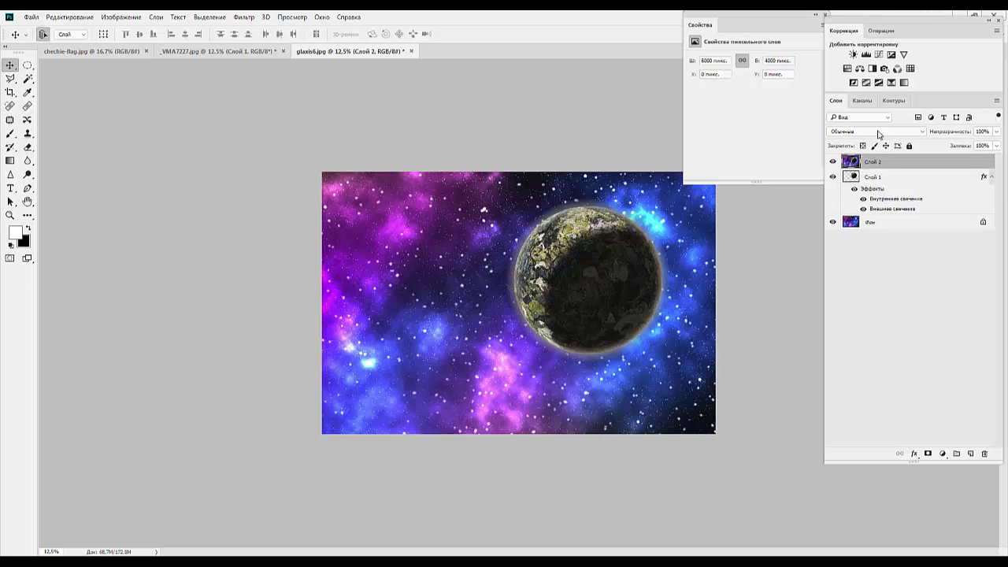
Add a new Layer 3 filled with solid black above the galaxy copy and open the Filter menu
click(970, 454)
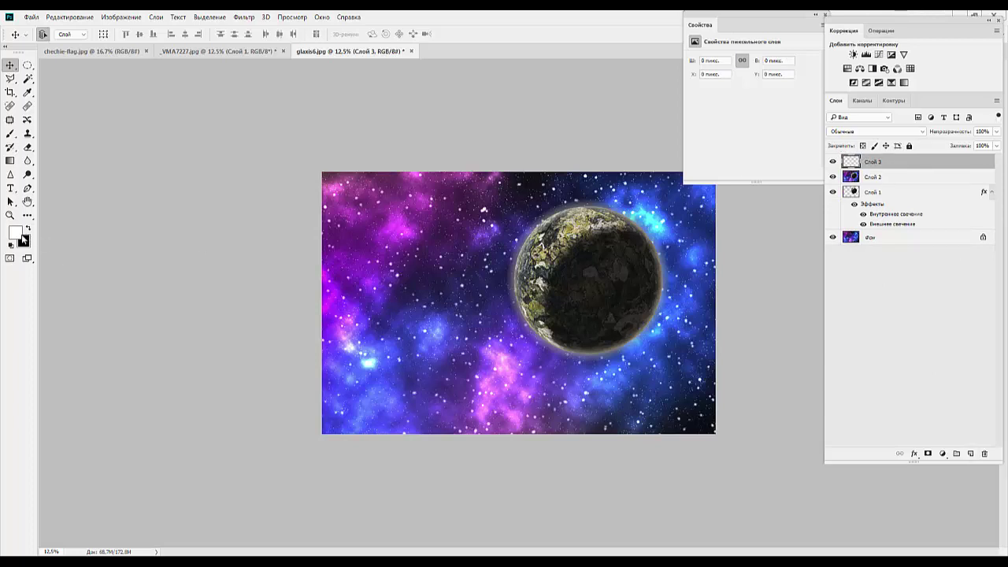
key(ctrl+BackSpace)
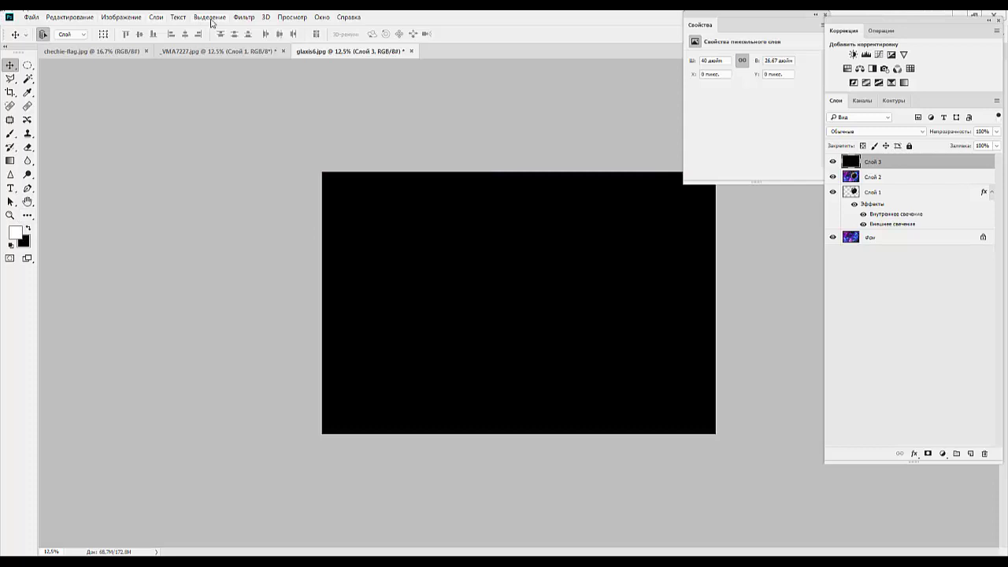
click(241, 19)
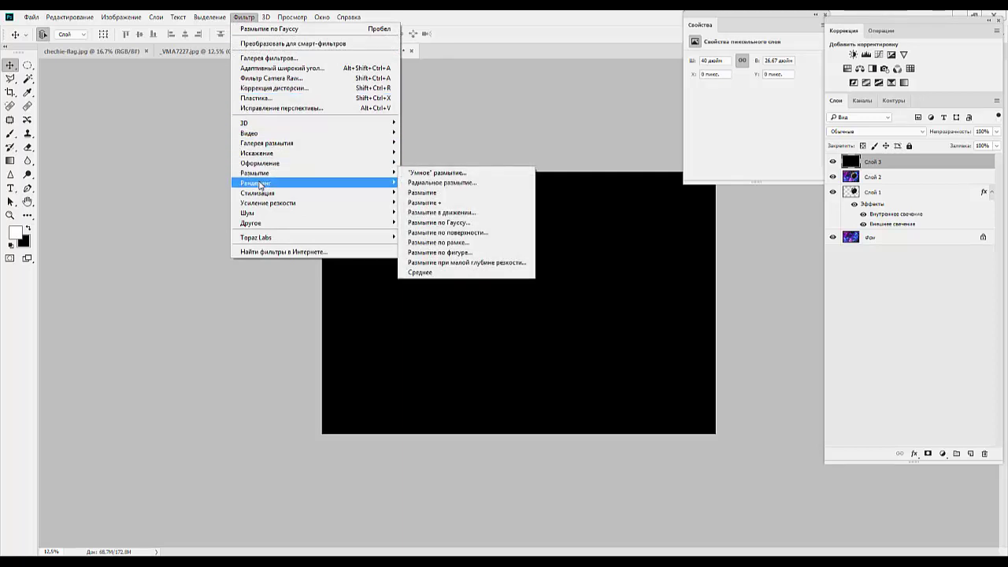
mouse_move(256, 183)
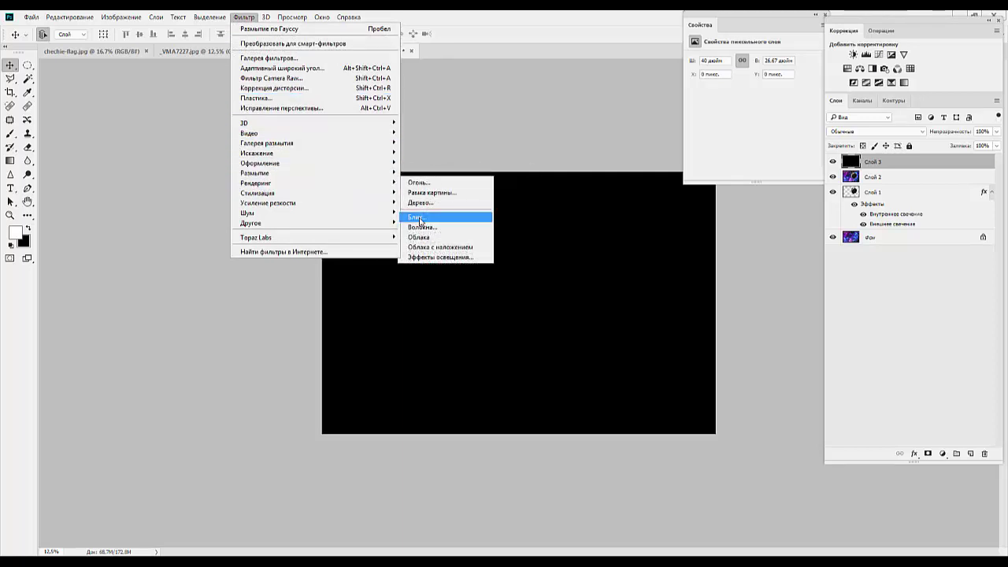
Render a 35 mm Lens Flare at about 93% brightness onto the black Layer 3
click(420, 219)
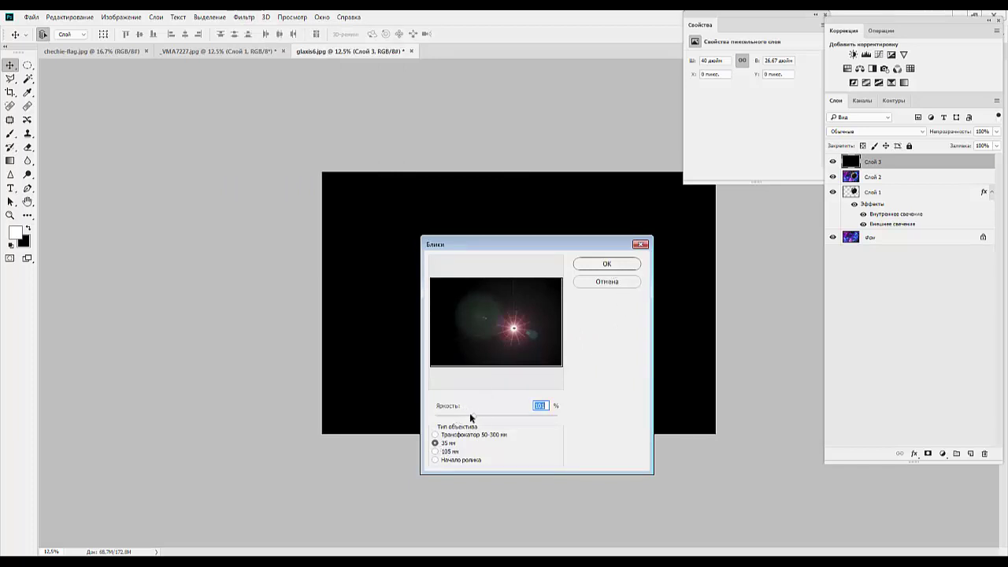
drag(471, 417, 473, 420)
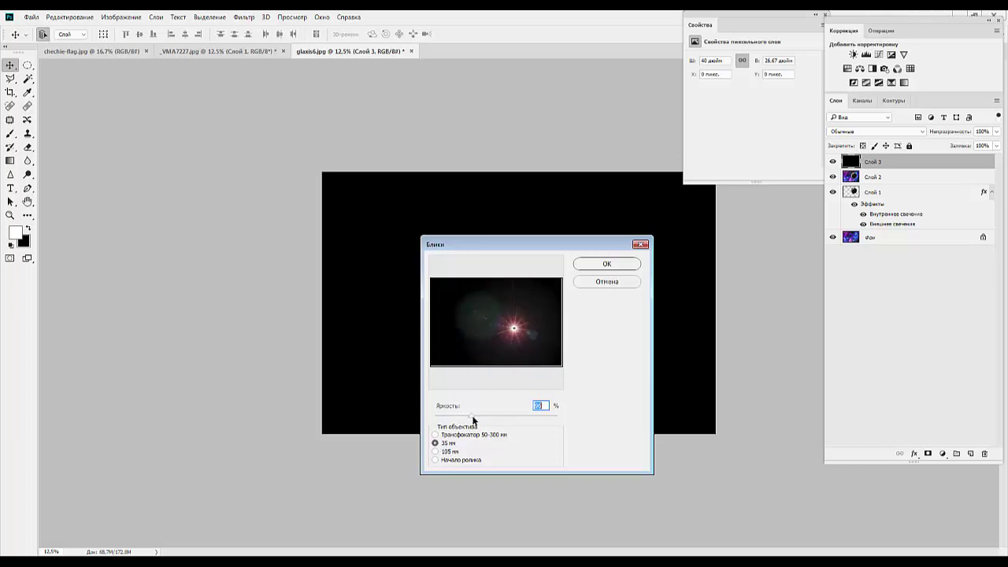
click(607, 267)
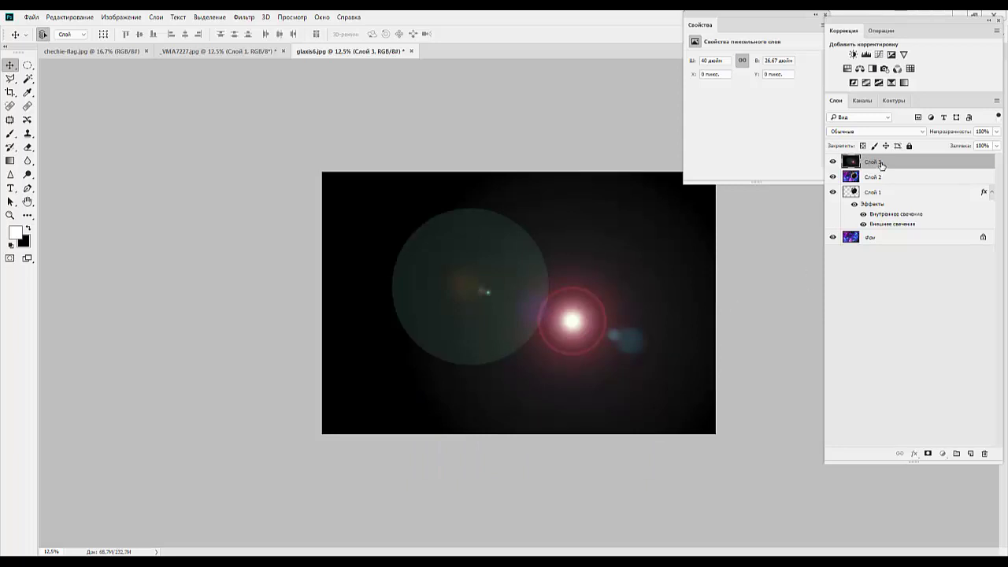
click(863, 131)
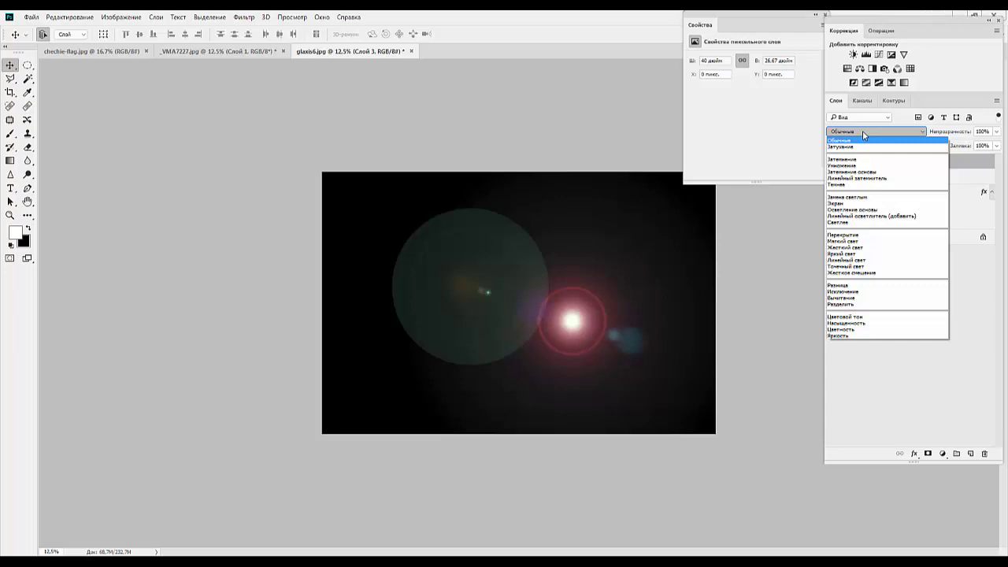
Try Linear Light blending on the flare layer, then reset it to Normal
click(855, 261)
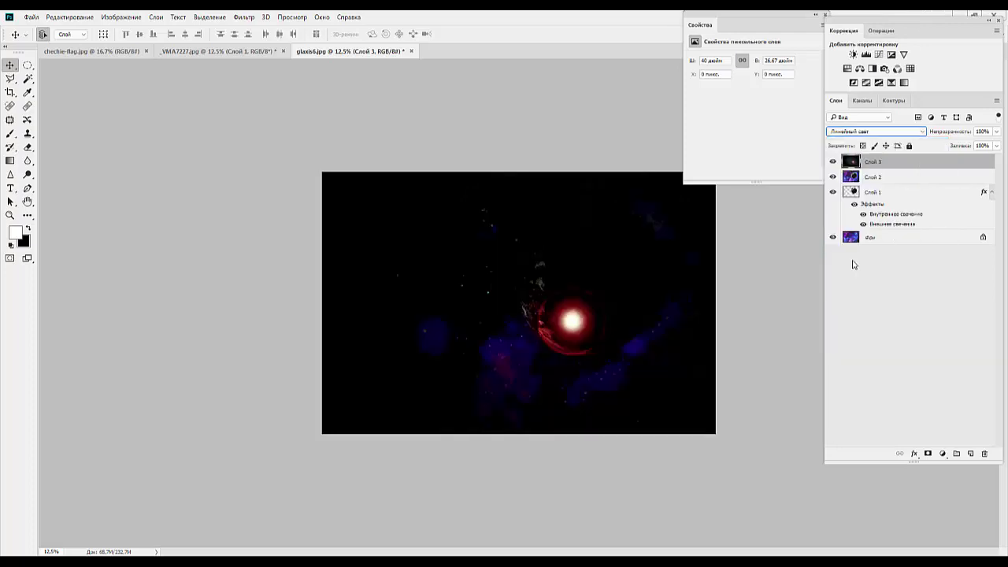
click(858, 131)
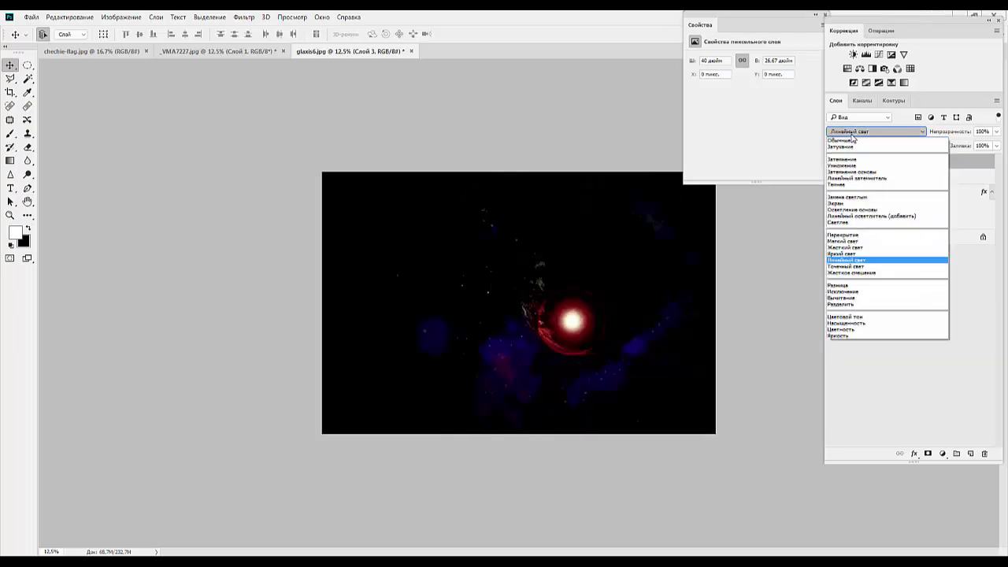
click(853, 134)
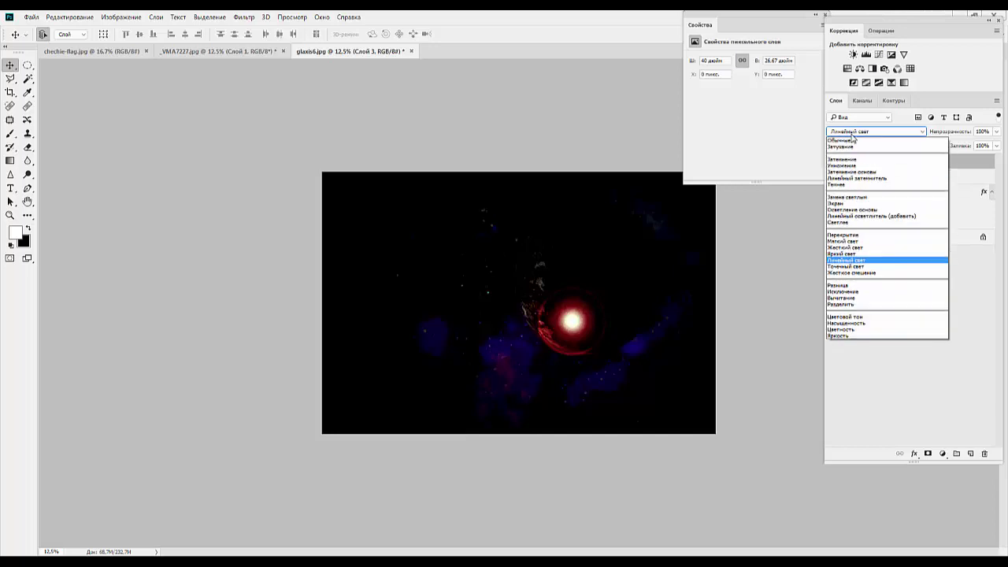
click(843, 141)
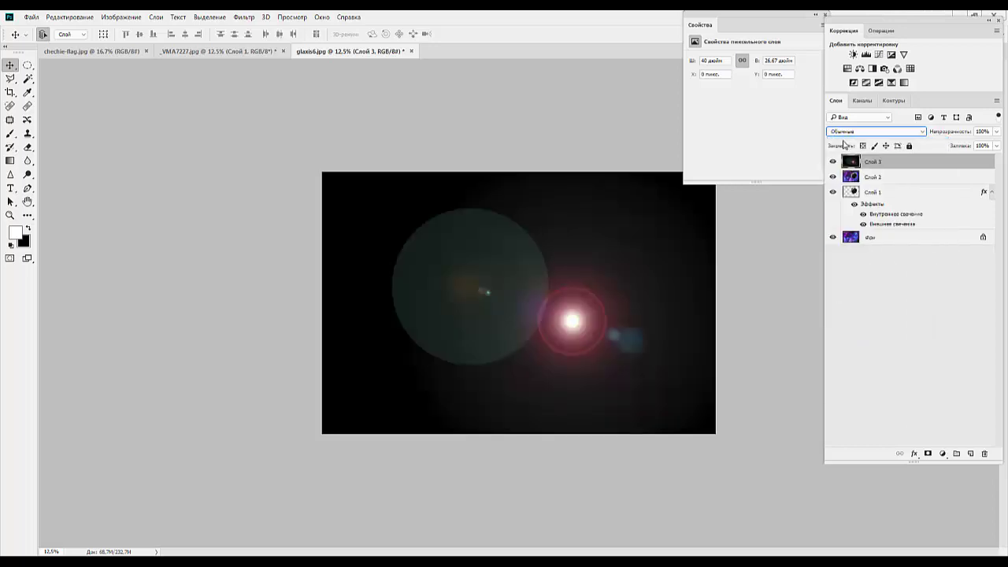
Cycle through blend modes like Screen and Hard Light, settling on Linear Dodge (Add)
key(Down)
key(Down)
key(Down)
key(Down)
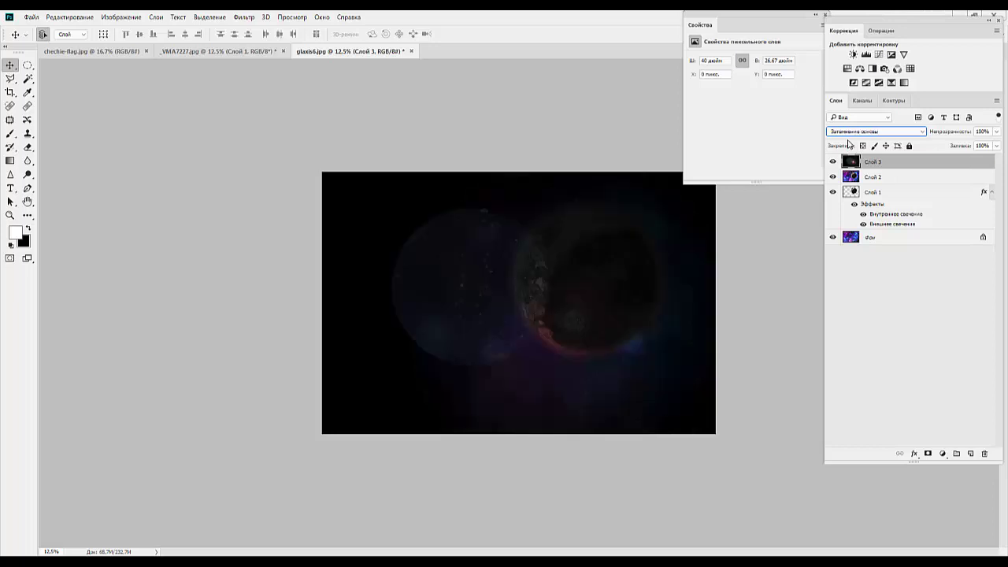
key(Down)
key(Down)
key(Down)
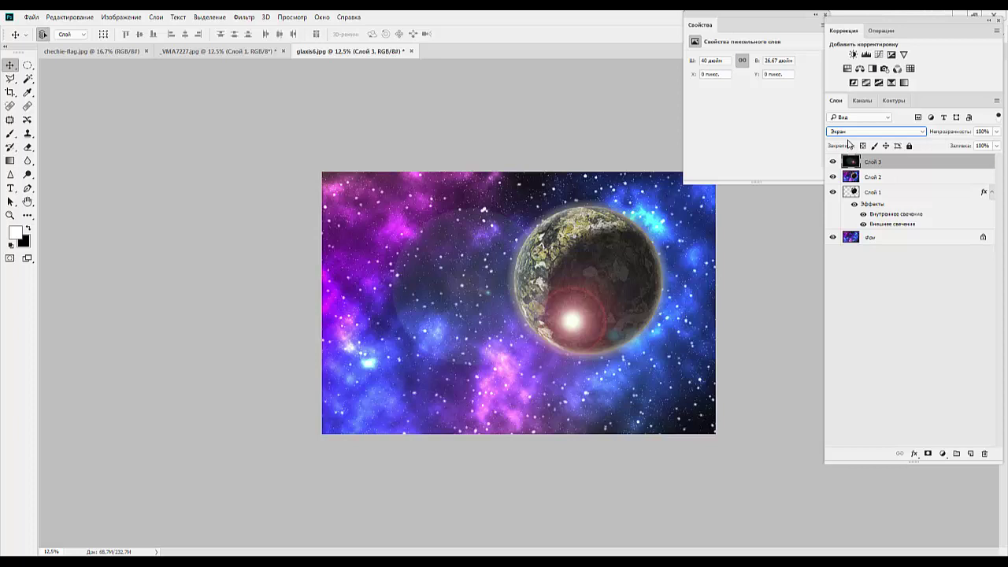
key(Down)
key(Down)
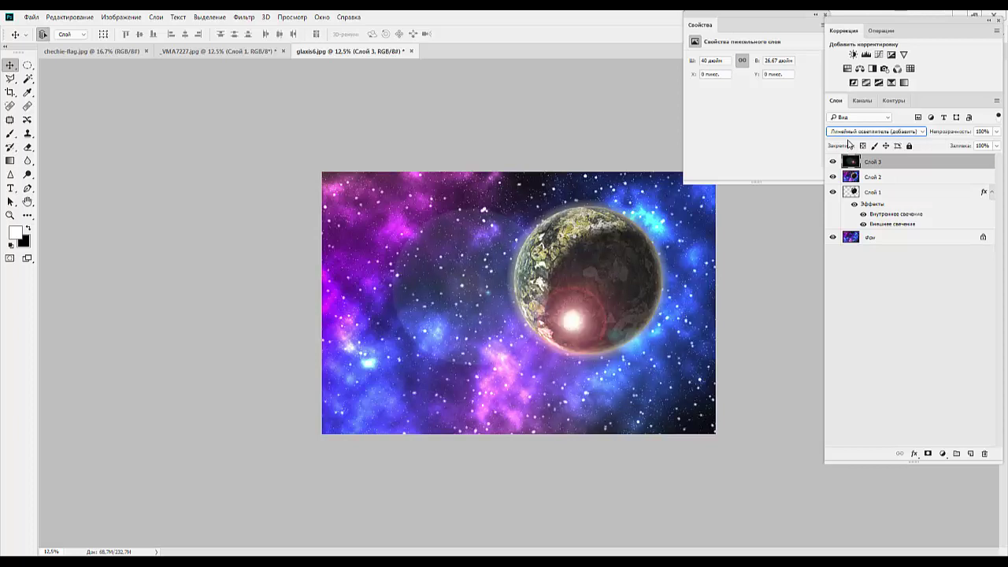
key(Down)
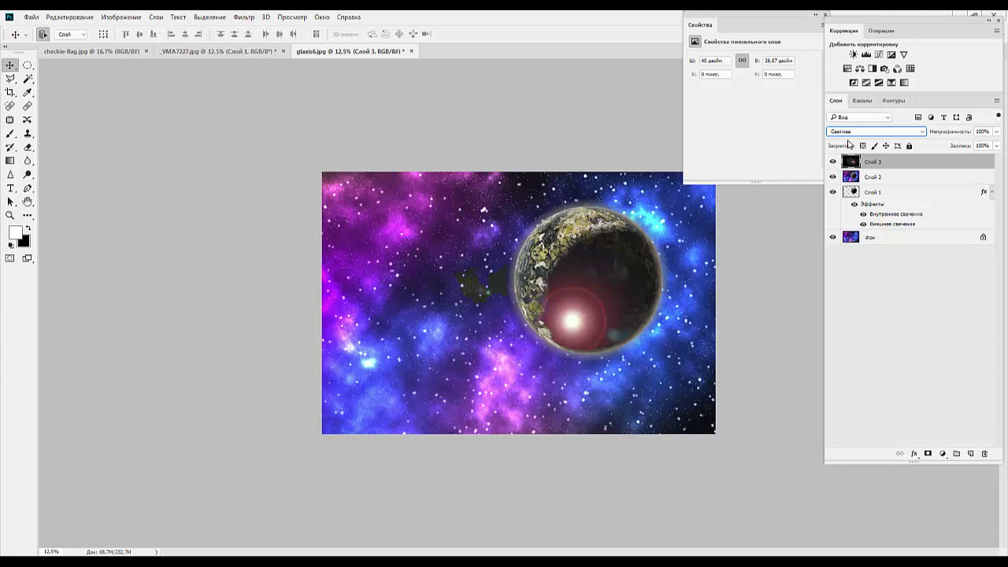
key(Down)
key(Down)
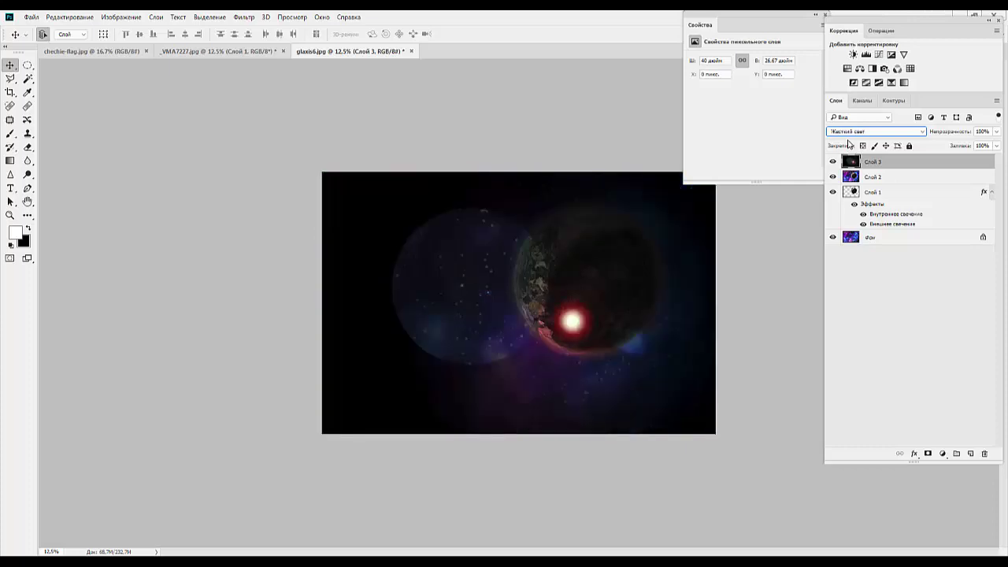
key(Up)
key(Up)
key(Up)
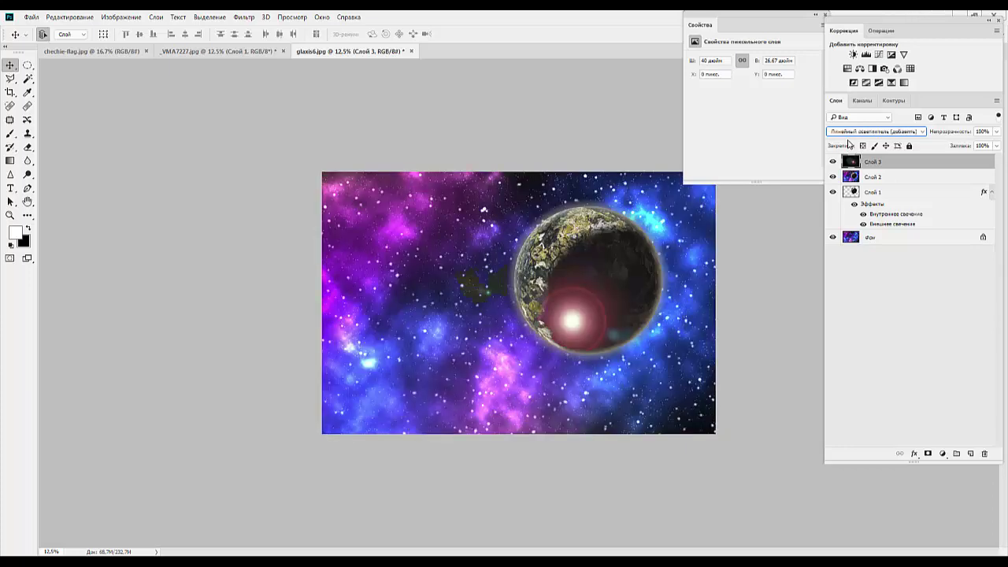
key(Up)
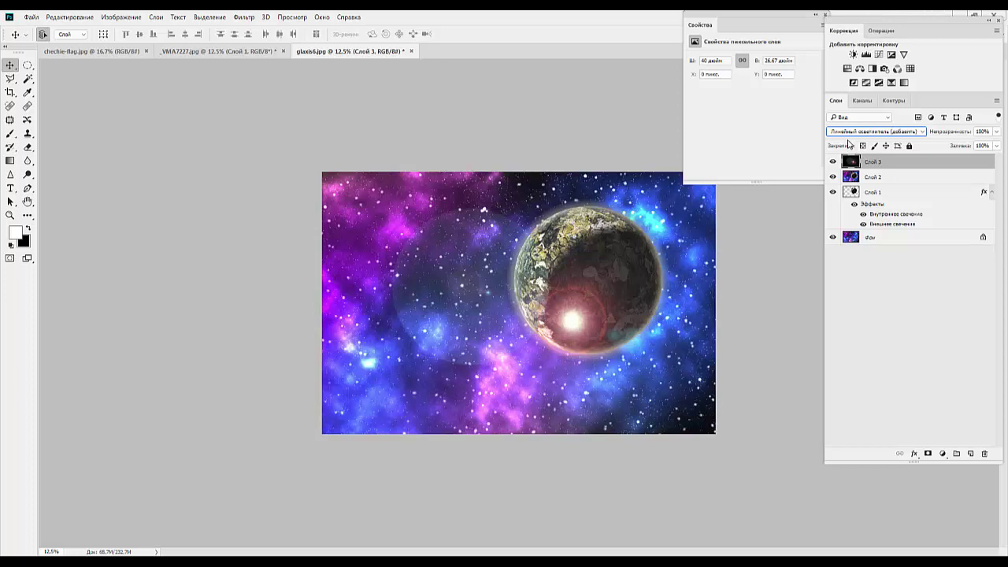
key(Up)
key(Up)
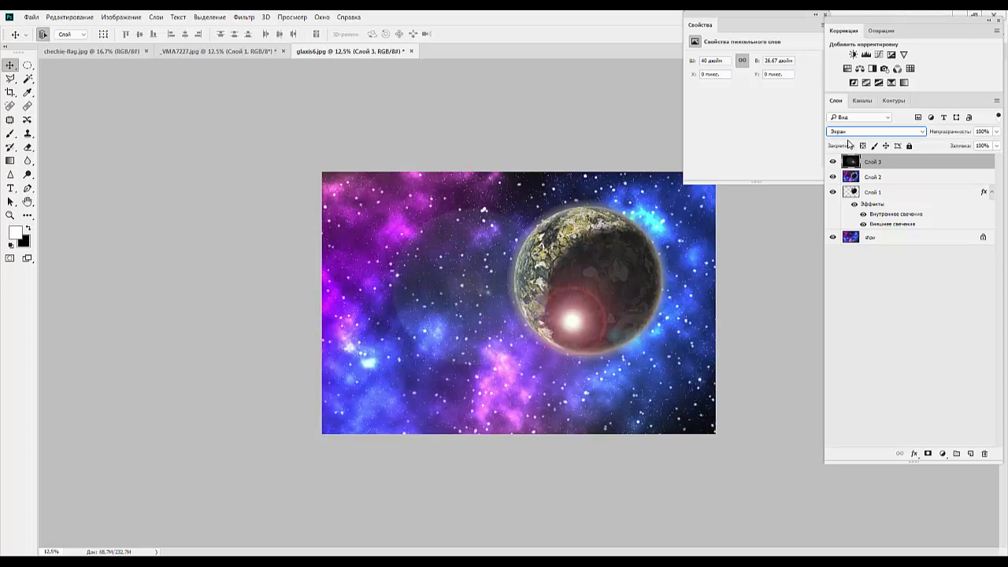
key(Down)
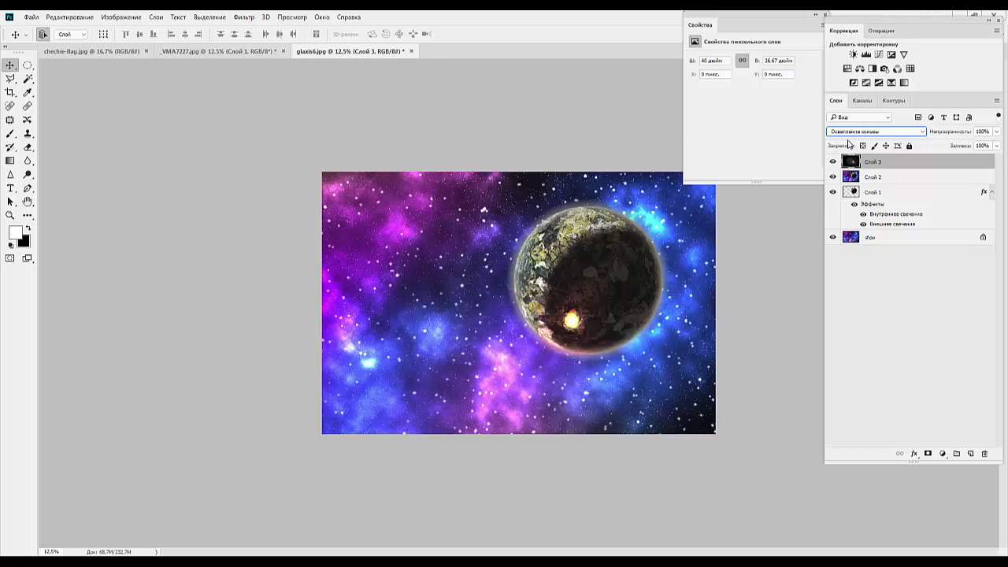
key(Down)
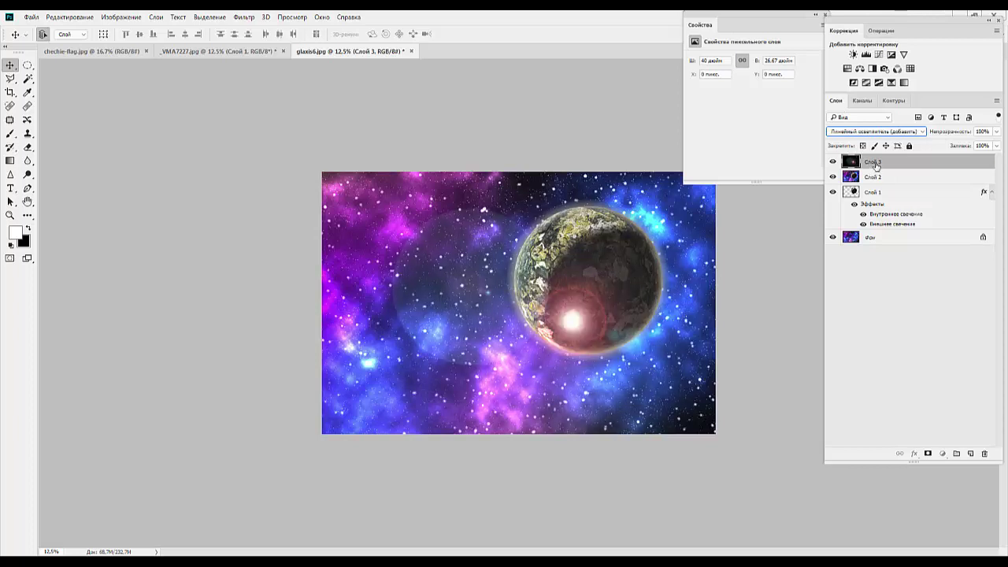
Scale the flare down and move it to the planet's upper-left rim
key(ctrl+t)
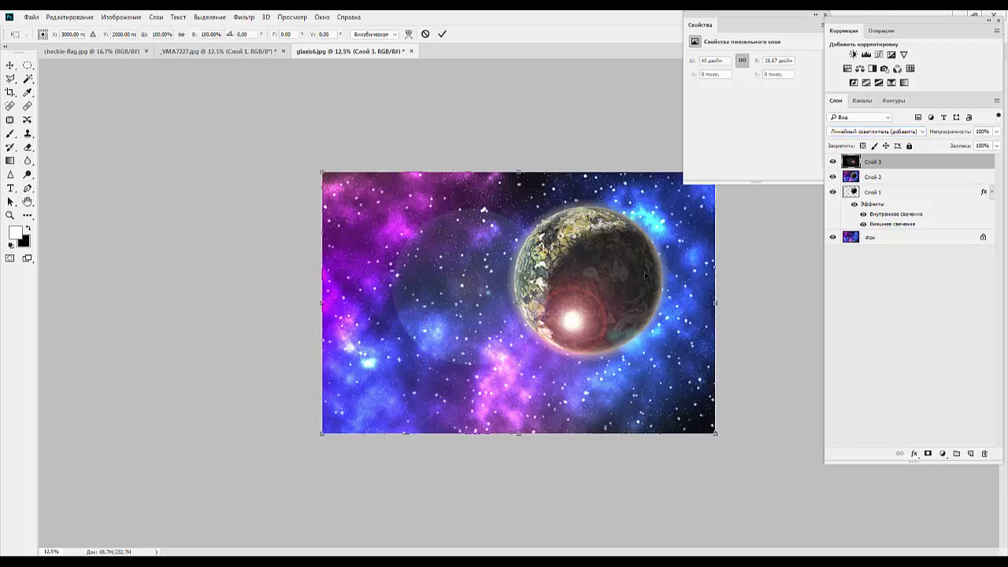
key(ctrl+minus)
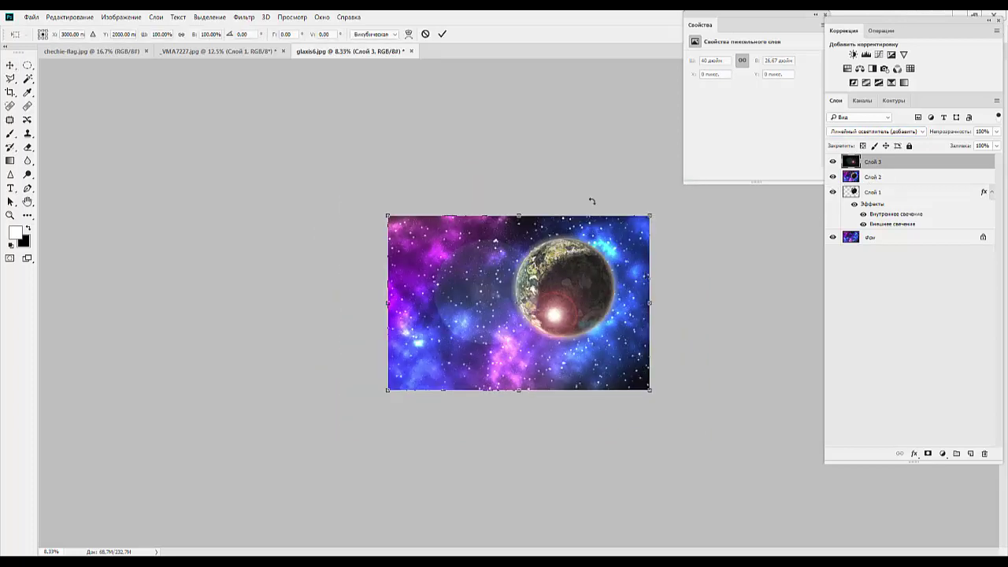
drag(650, 215, 511, 307)
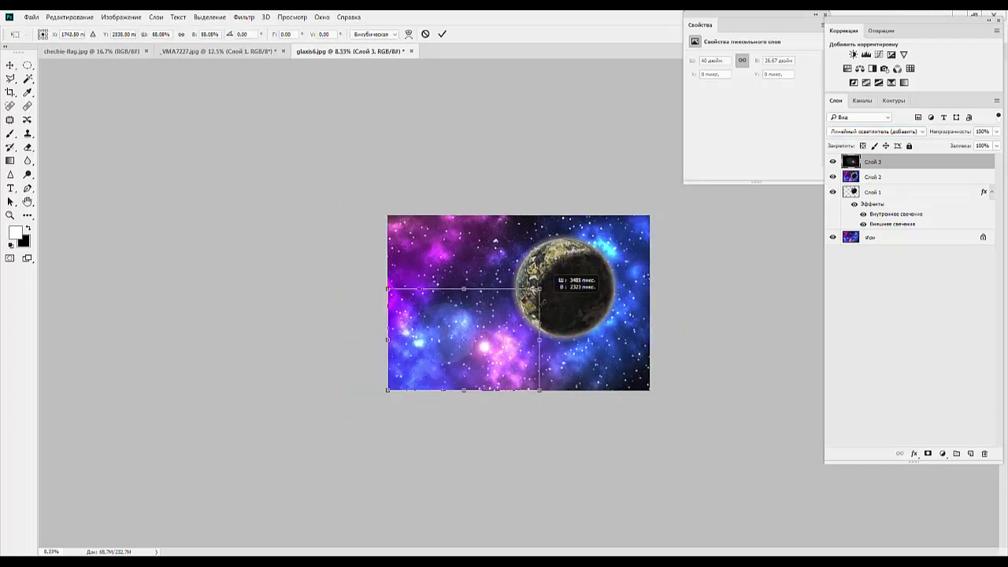
drag(465, 359, 518, 278)
mouse_move(563, 226)
mouse_down()
mouse_move(620, 210)
mouse_move(562, 227)
mouse_up()
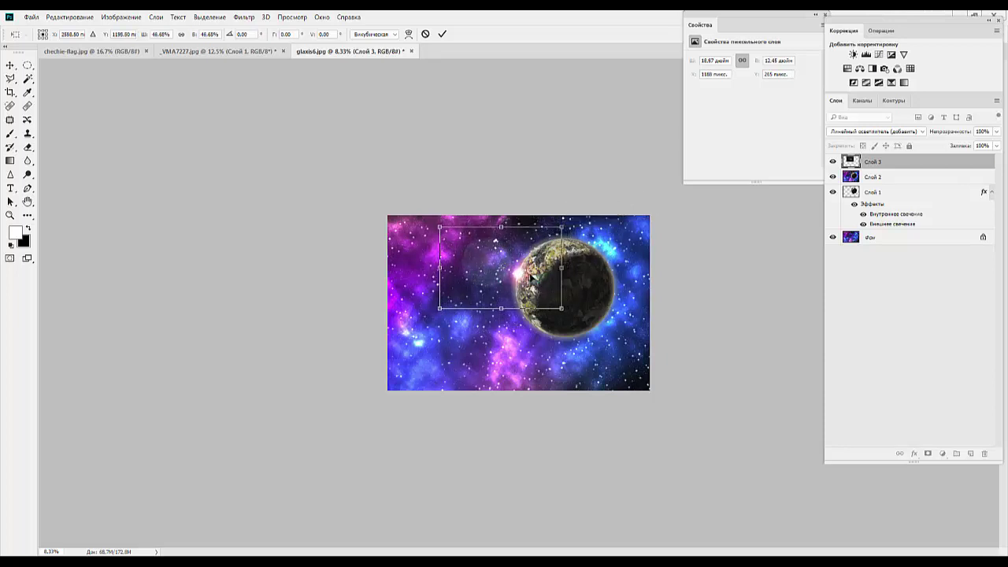
key(Return)
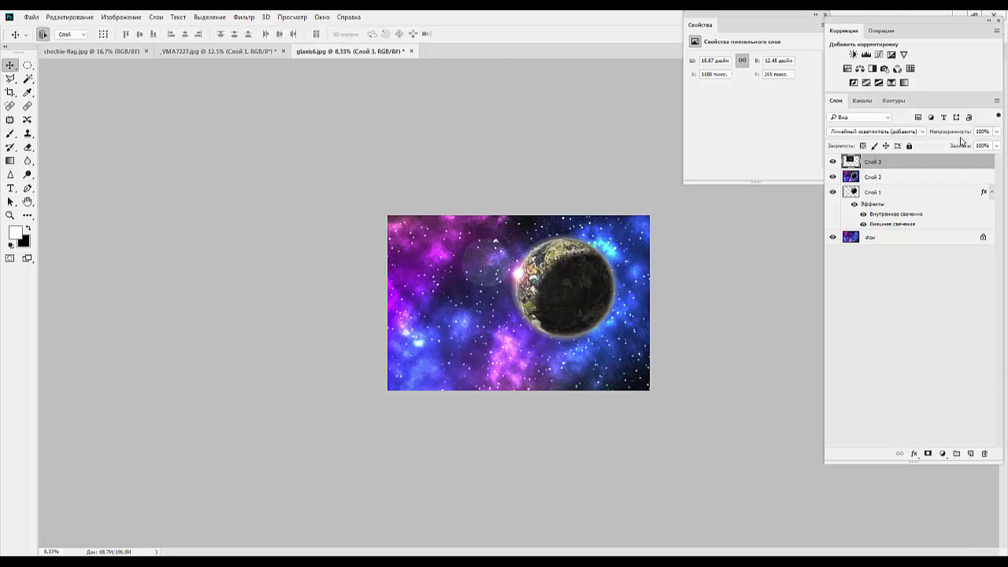
Set the flare layer's opacity to 97% and return the view to 12.5%
drag(960, 132, 959, 134)
key(Return)
key(ctrl+minus)
key(ctrl+minus)
key(ctrl+plus)
key(ctrl+plus)
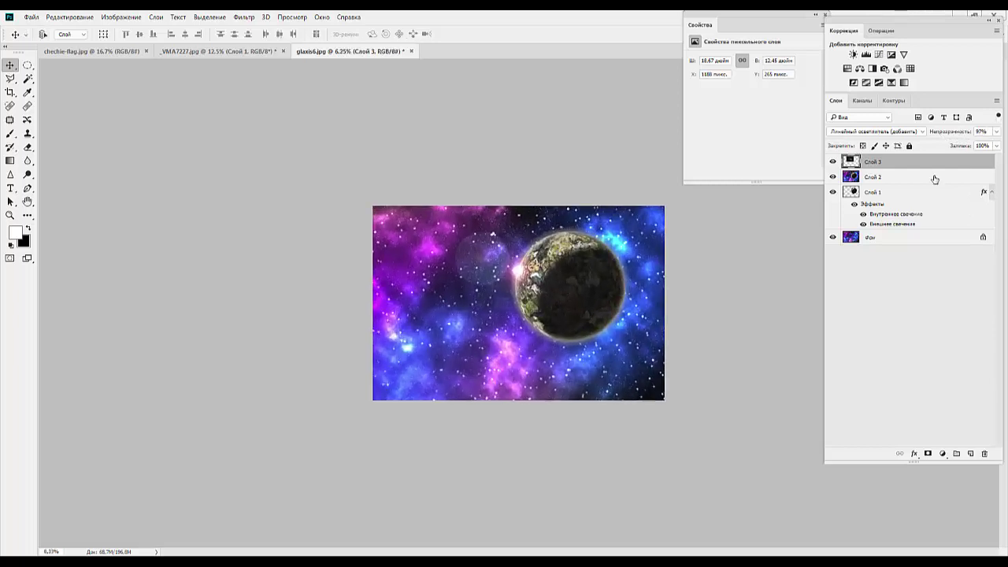
key(ctrl+plus)
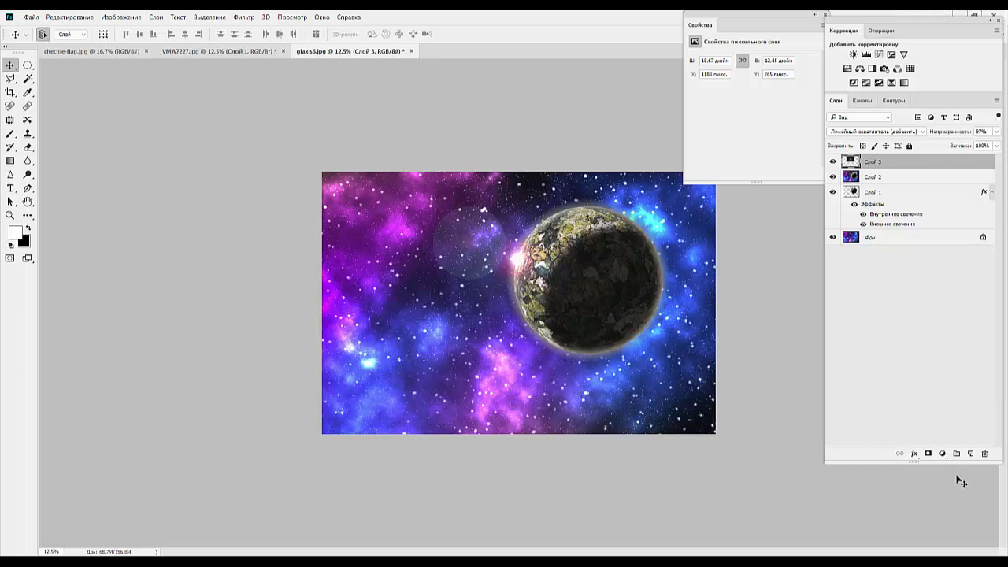
Add a new Color-mode layer and set the brush's foreground colour to bright blue
click(971, 455)
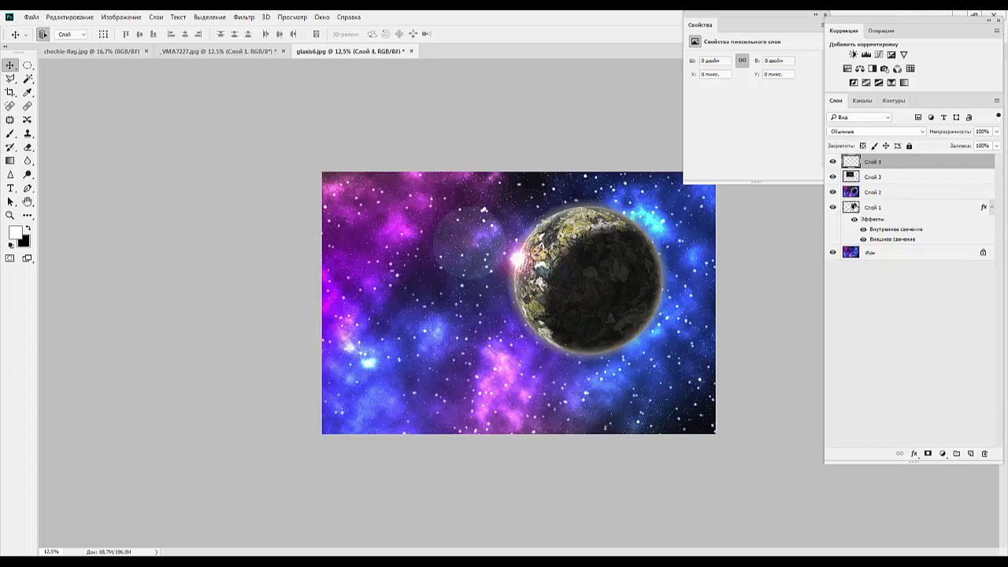
click(870, 133)
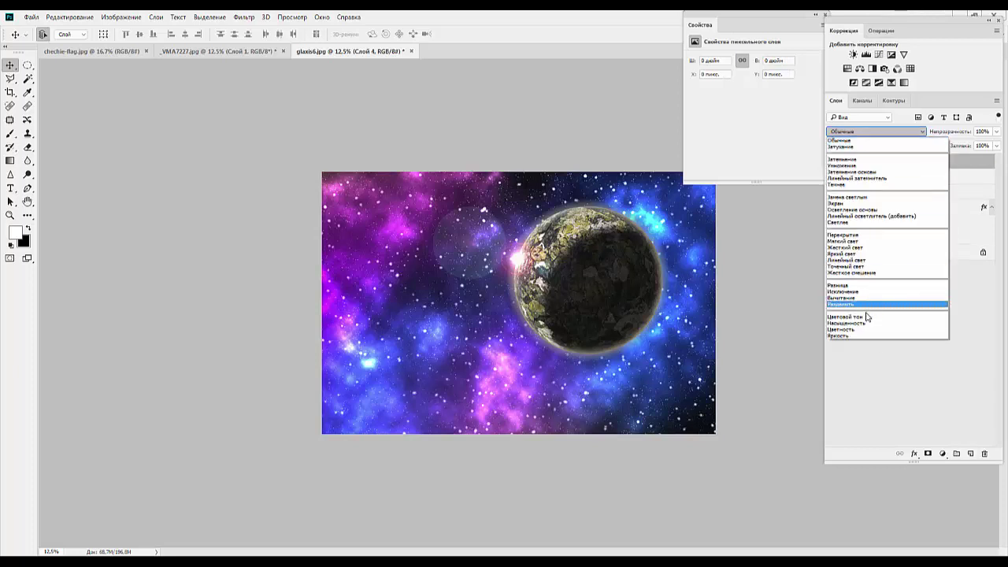
click(850, 330)
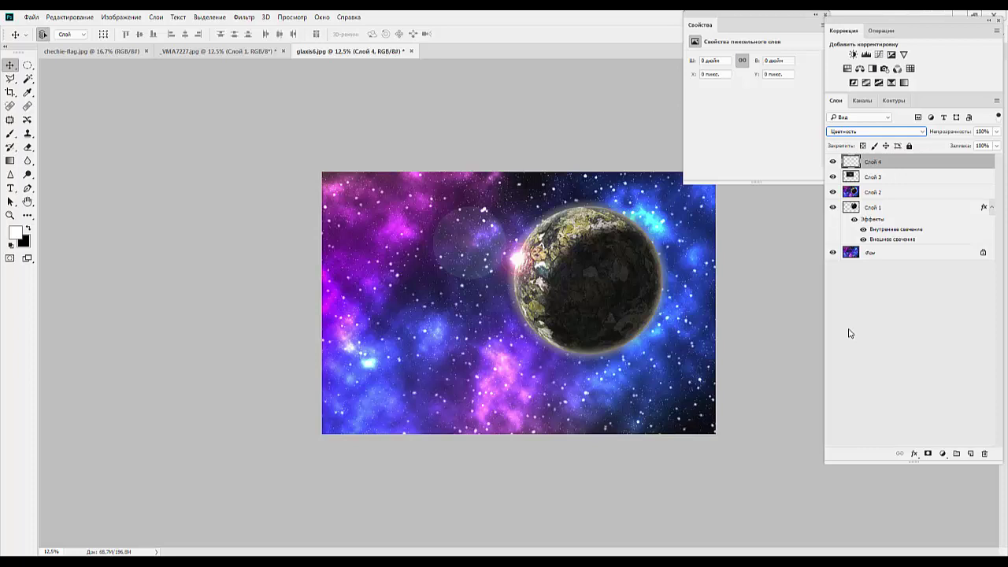
click(10, 133)
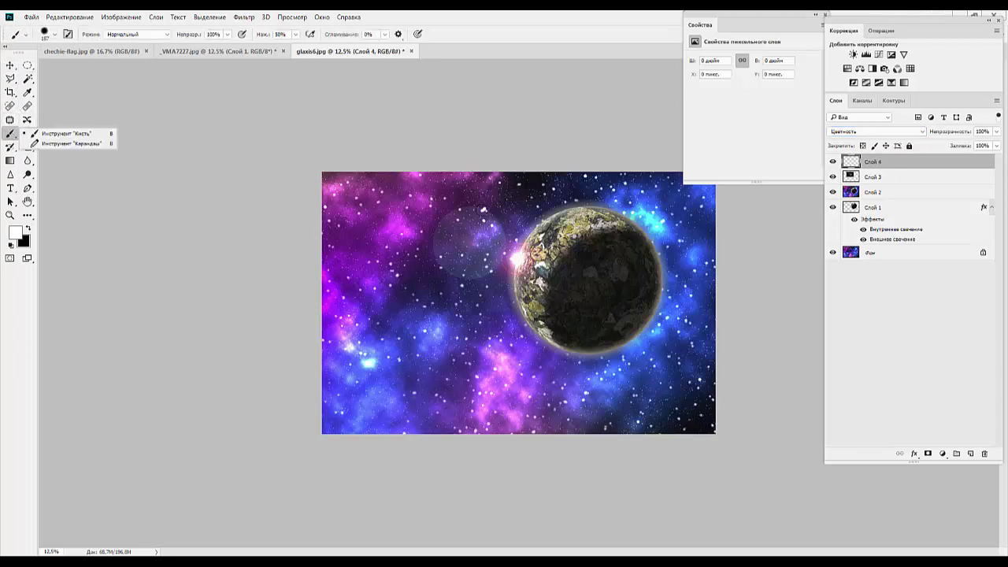
click(15, 233)
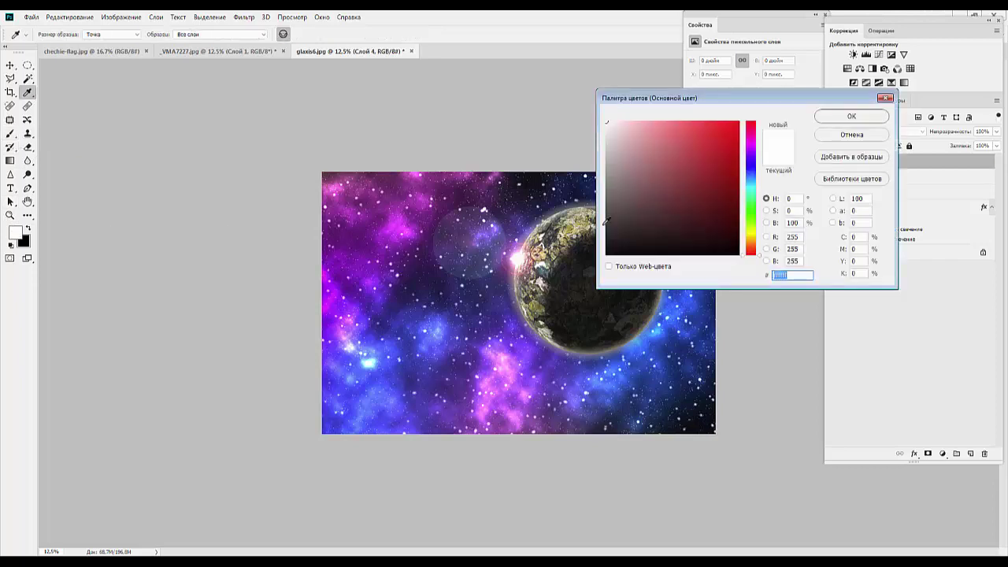
drag(765, 193, 758, 178)
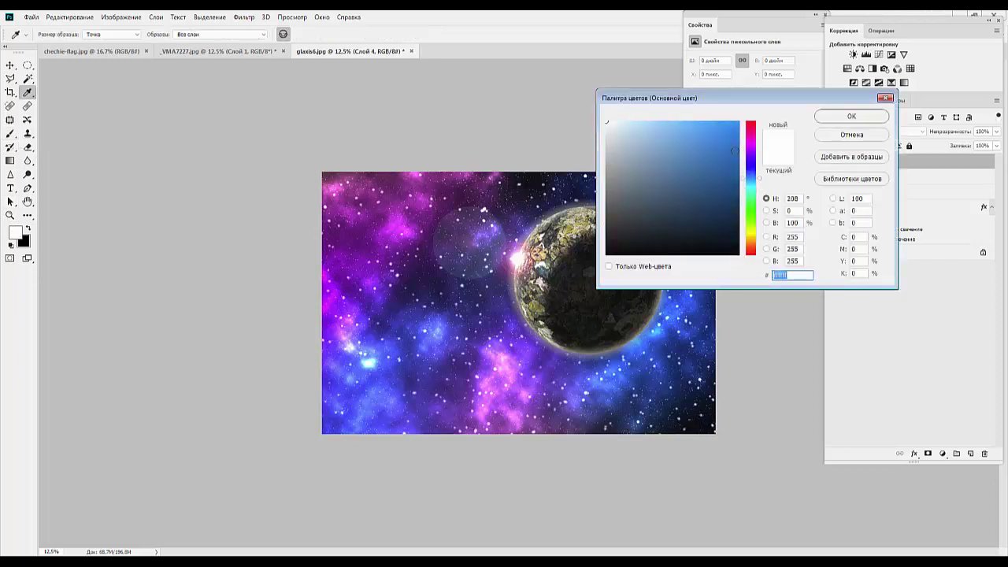
click(731, 121)
click(851, 116)
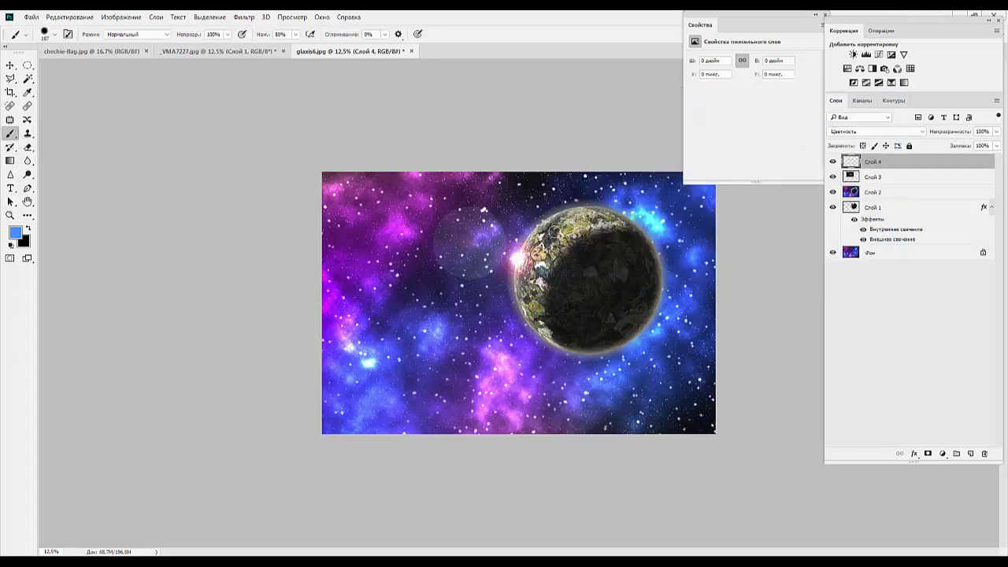
Paint a trial blue stroke on the planet, undo it, and delete the empty Layer 4
mouse_move(564, 227)
mouse_down()
mouse_move(574, 215)
mouse_move(548, 235)
mouse_move(545, 266)
mouse_up()
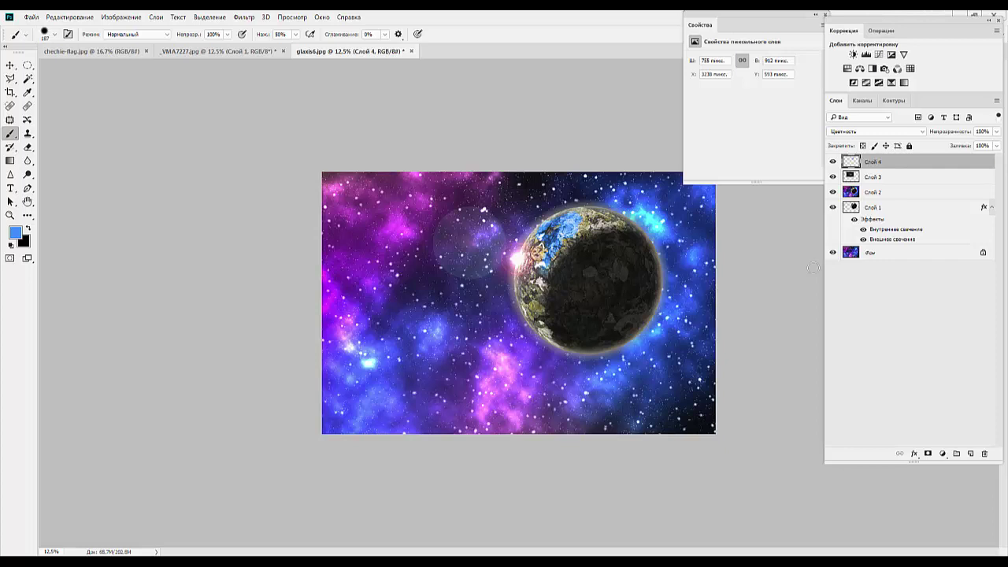
key(ctrl+z)
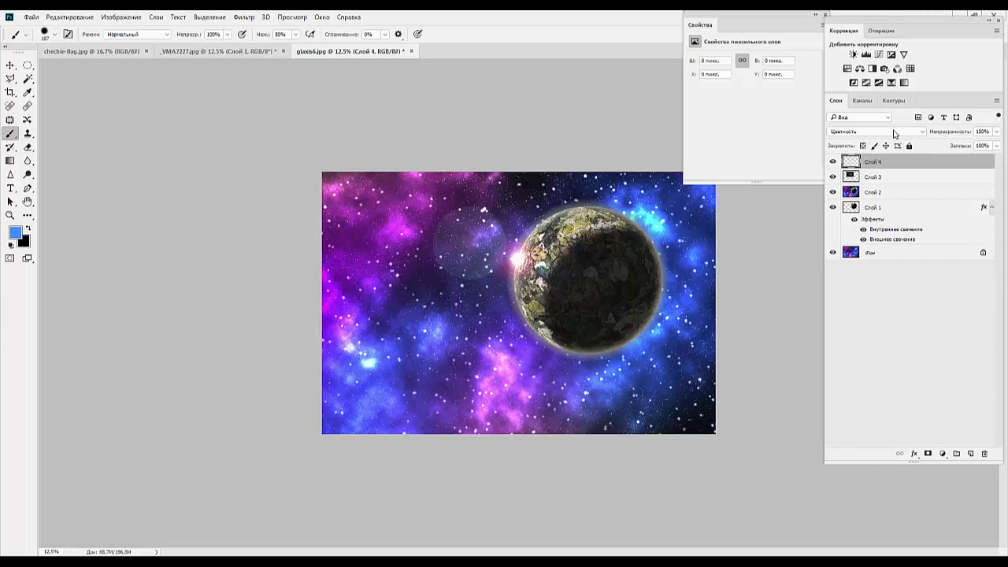
click(984, 453)
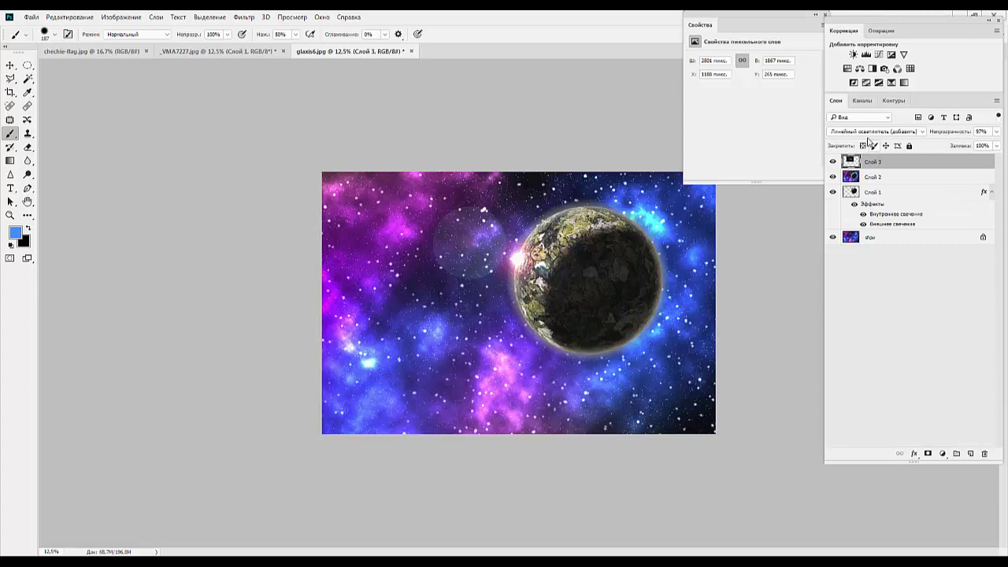
click(970, 454)
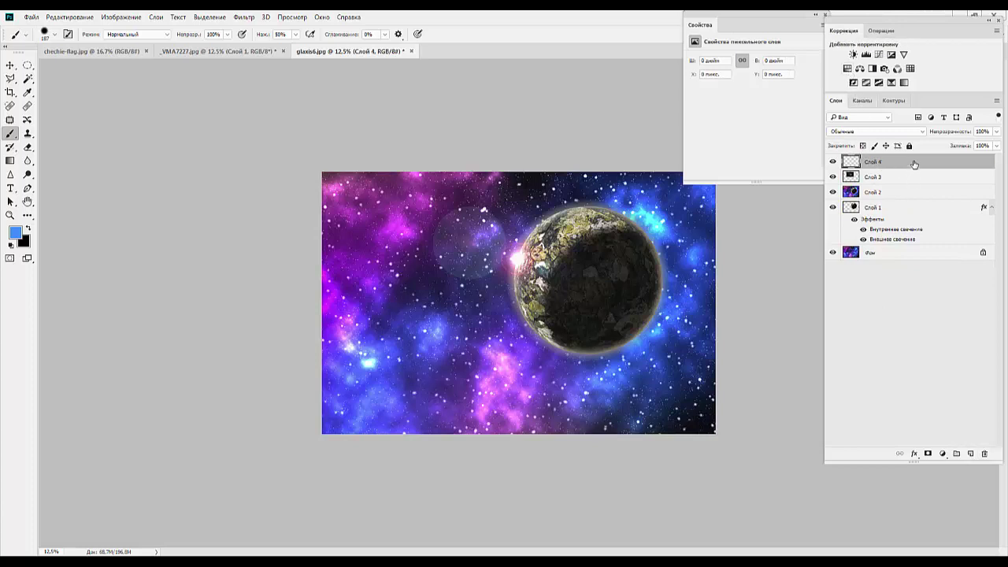
mouse_move(914, 163)
mouse_down()
mouse_move(1000, 442)
mouse_move(984, 453)
mouse_up()
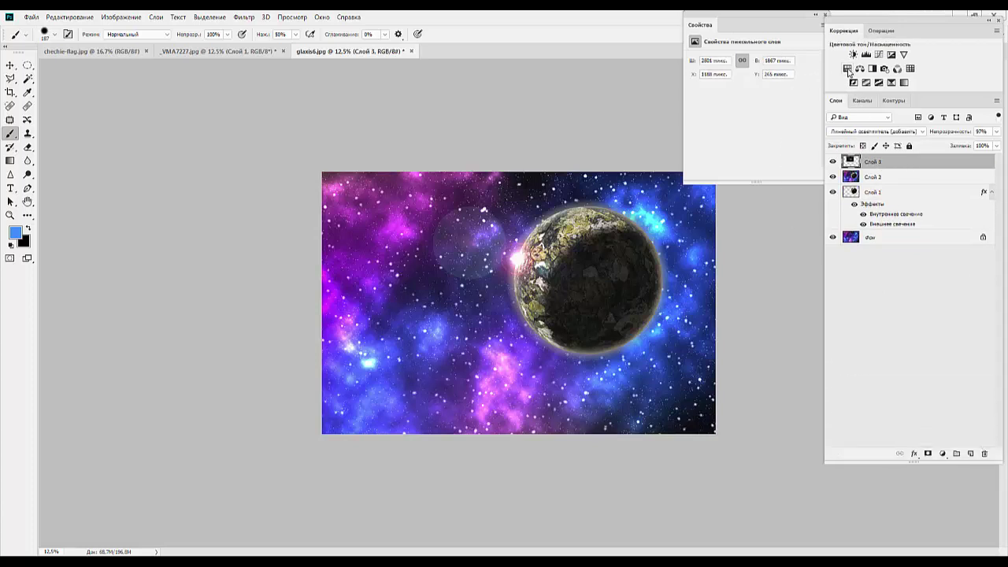
Add a Hue/Saturation layer clipped to Layer 3, shifting hue and raising saturation to +37
click(848, 68)
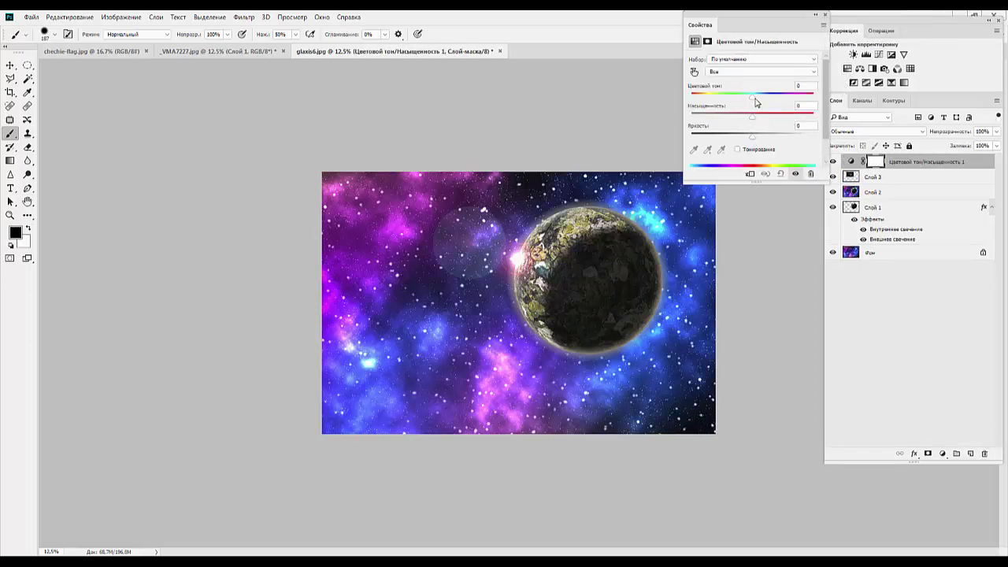
drag(753, 96, 808, 103)
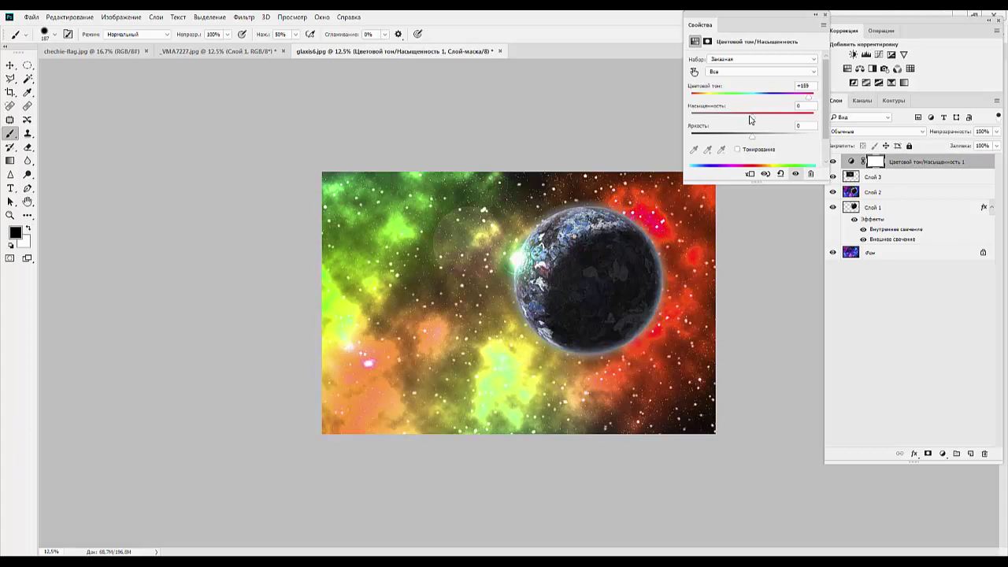
mouse_move(749, 117)
mouse_down()
mouse_move(796, 123)
mouse_move(769, 123)
mouse_up()
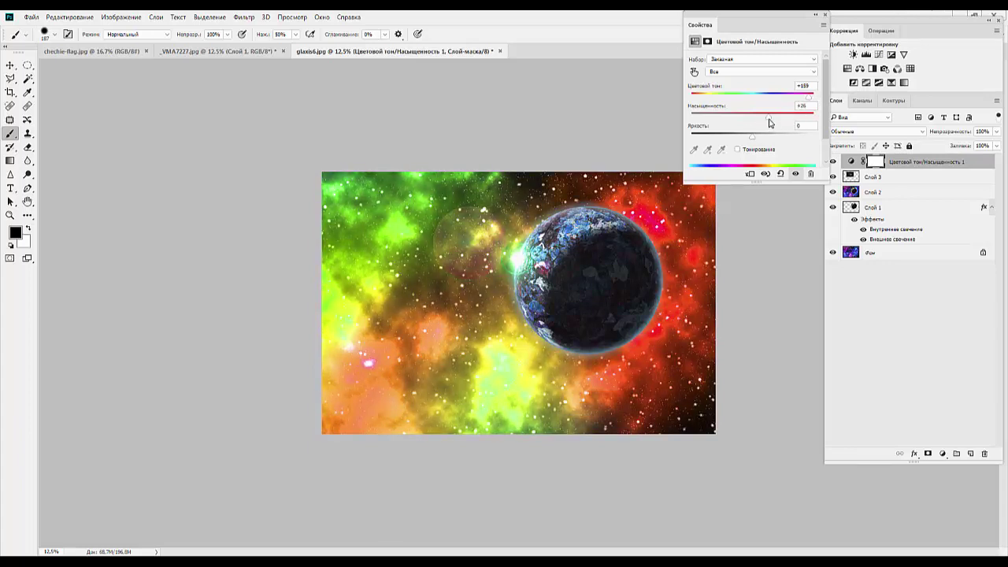
click(751, 174)
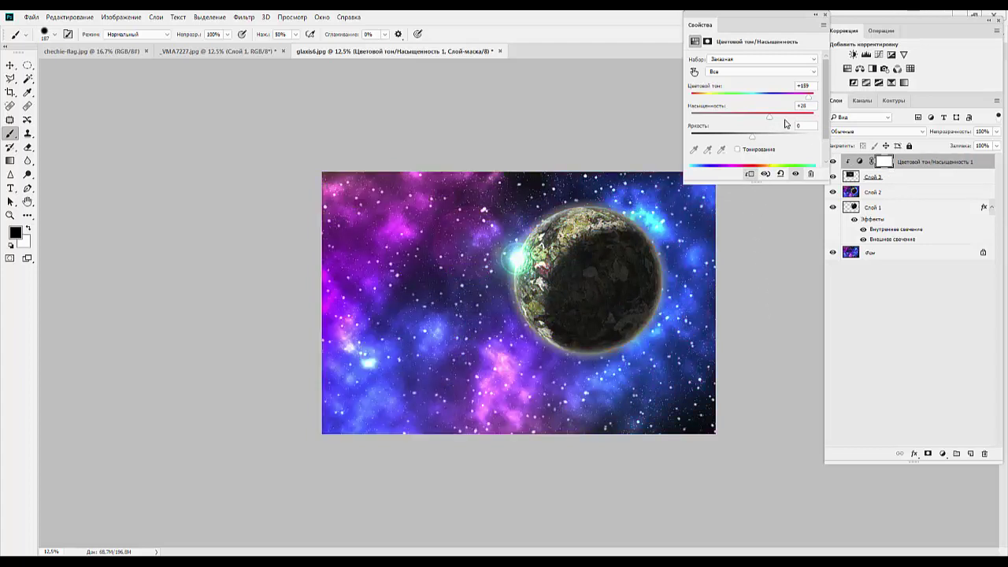
drag(766, 120, 776, 126)
mouse_move(809, 97)
mouse_down()
mouse_move(768, 98)
mouse_move(834, 102)
mouse_move(797, 100)
mouse_up()
Unclip the adjustment to affect the whole image, set hue to +142, and select its mask
click(750, 174)
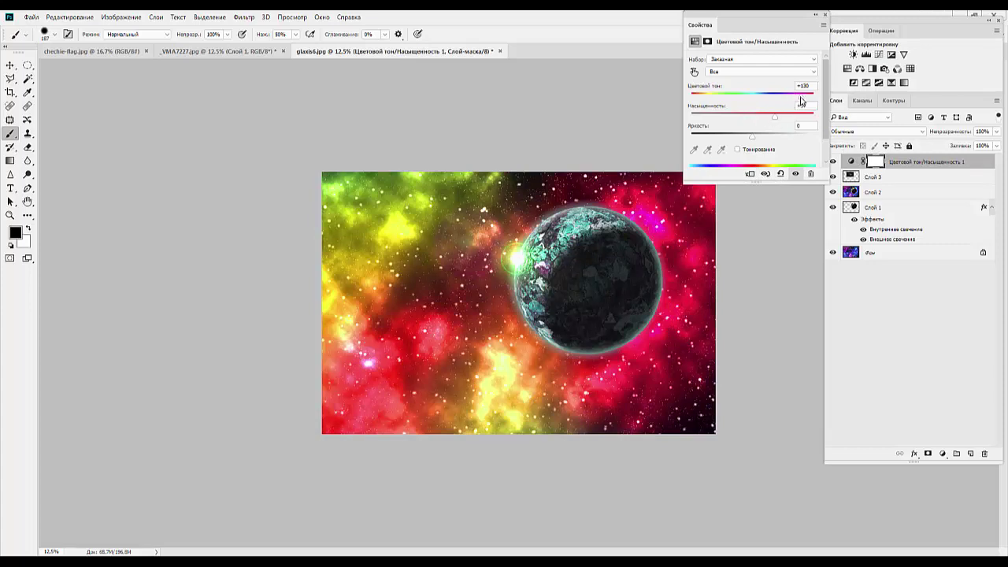
drag(802, 100, 805, 101)
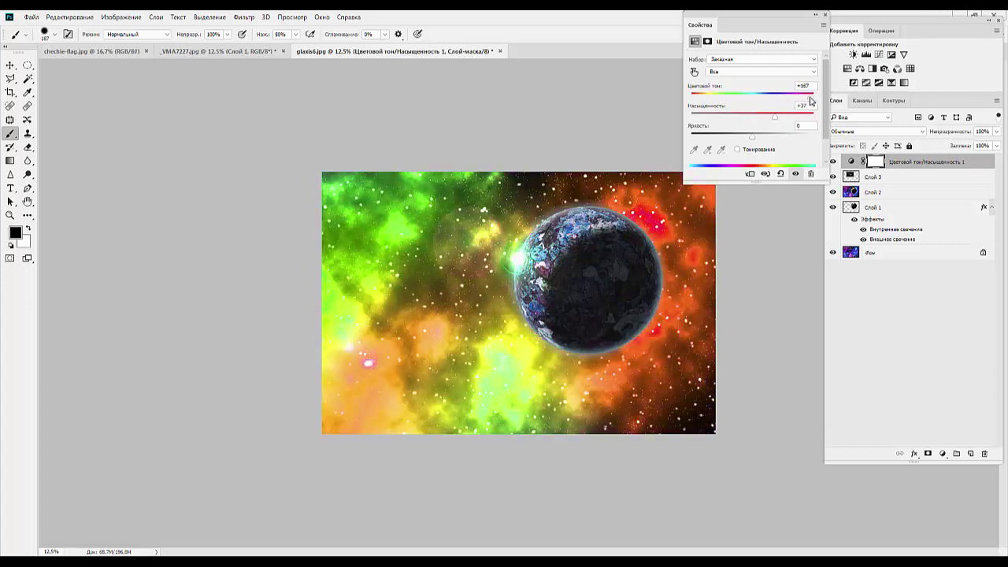
key(Up)
key(Up)
key(Up)
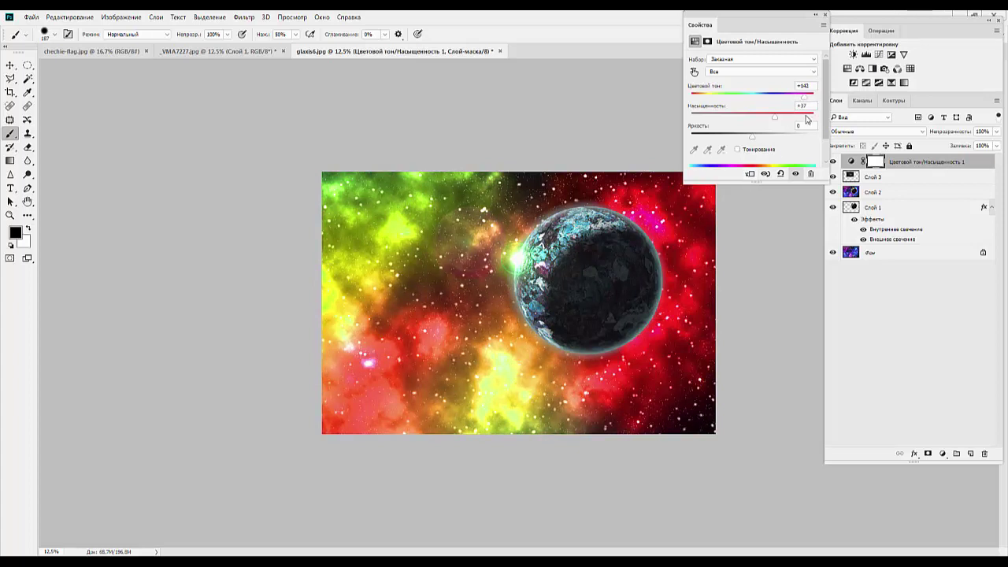
click(900, 163)
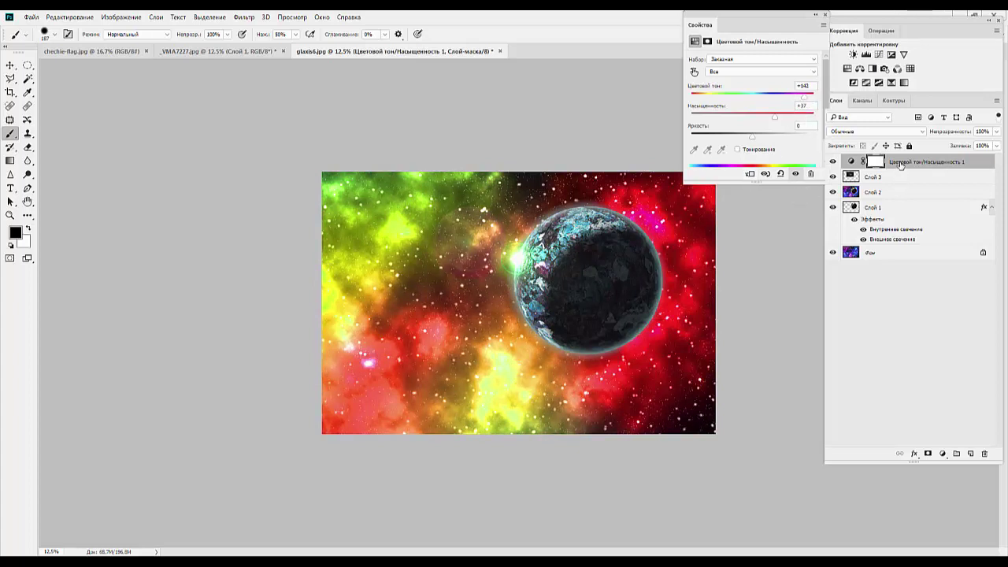
click(877, 166)
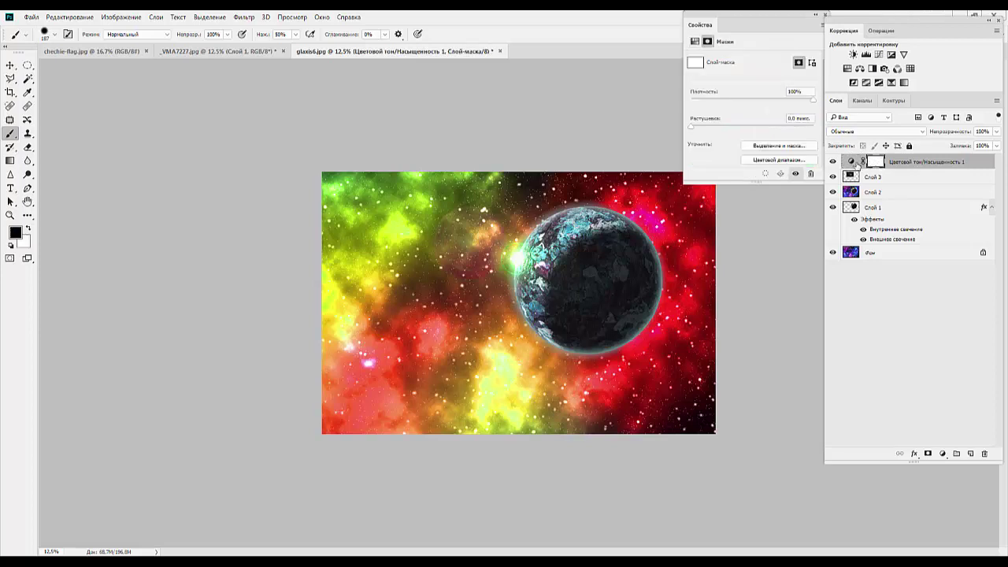
Invert the mask and paint white onto the planet's left side with a 54%, 322 px brush
key(ctrl+i)
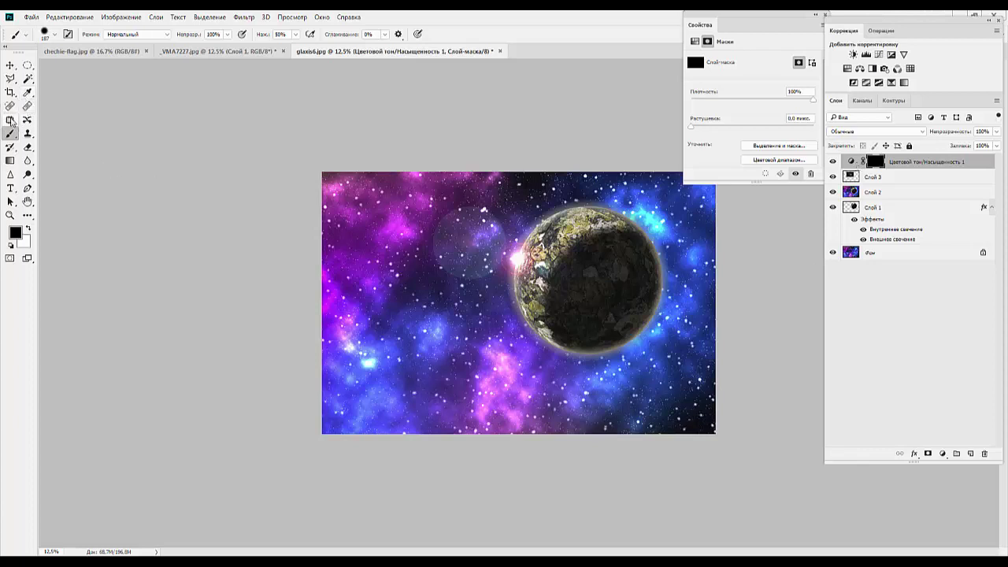
click(28, 230)
drag(186, 37, 177, 36)
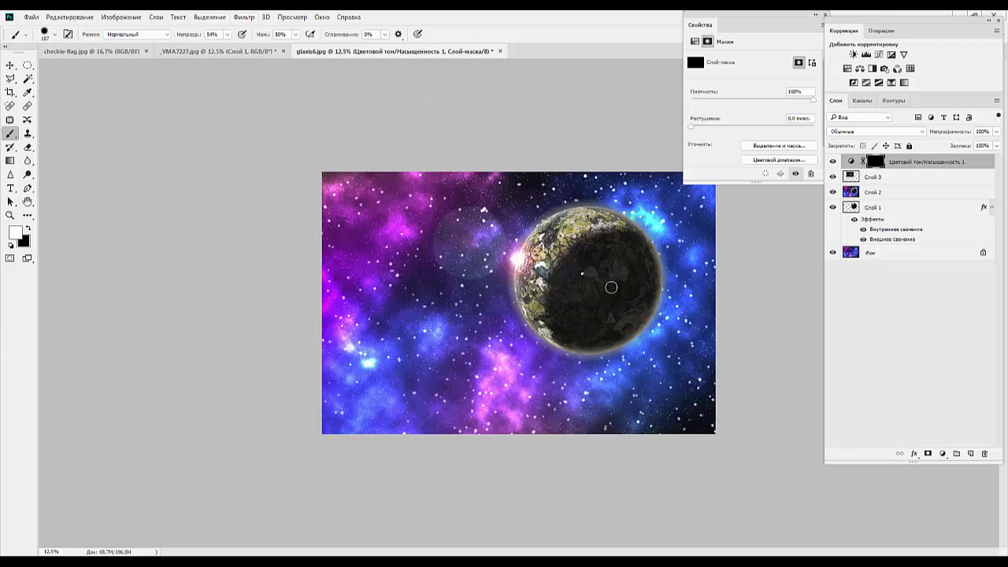
right_click(583, 274)
drag(681, 303, 697, 304)
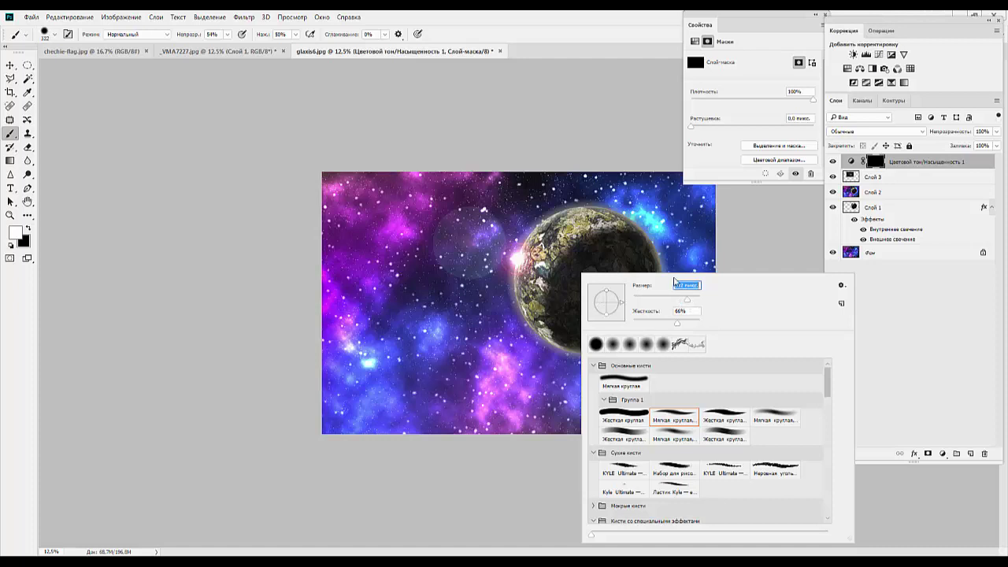
mouse_move(587, 240)
mouse_down()
mouse_move(563, 236)
mouse_move(611, 218)
mouse_move(551, 222)
mouse_move(531, 235)
mouse_up()
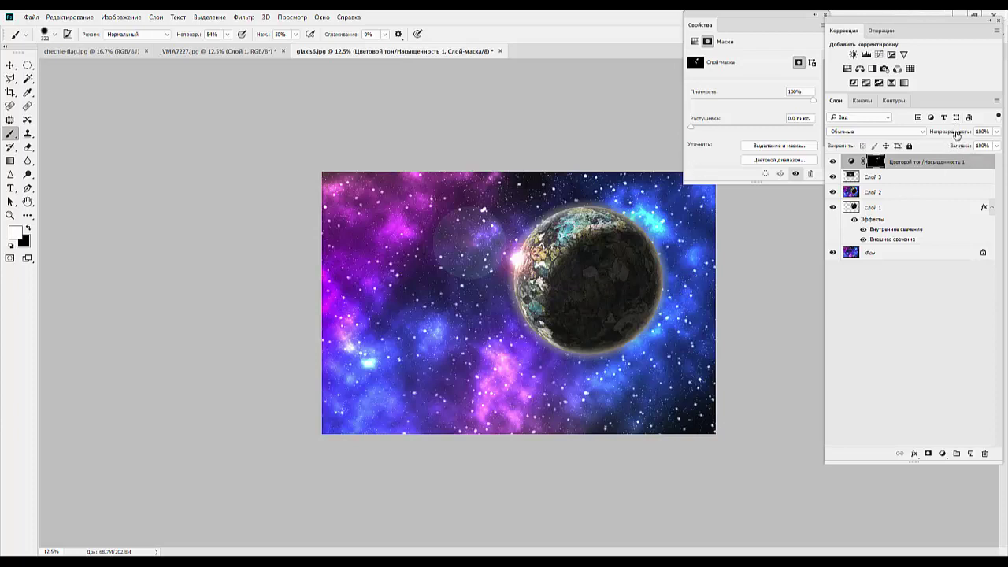
Lower the Hue/Saturation layer's opacity to 78% and deselect the layer
click(956, 132)
drag(921, 139, 914, 139)
drag(912, 139, 905, 140)
click(912, 165)
click(904, 363)
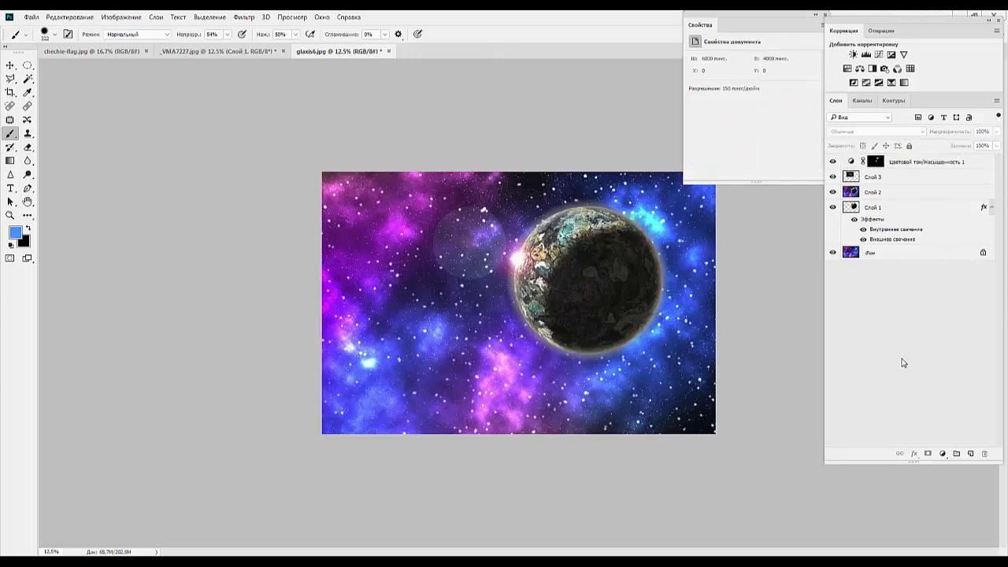
Collapse the Properties panel and zoom to 25% and back to 12.5% to inspect the planet
click(816, 15)
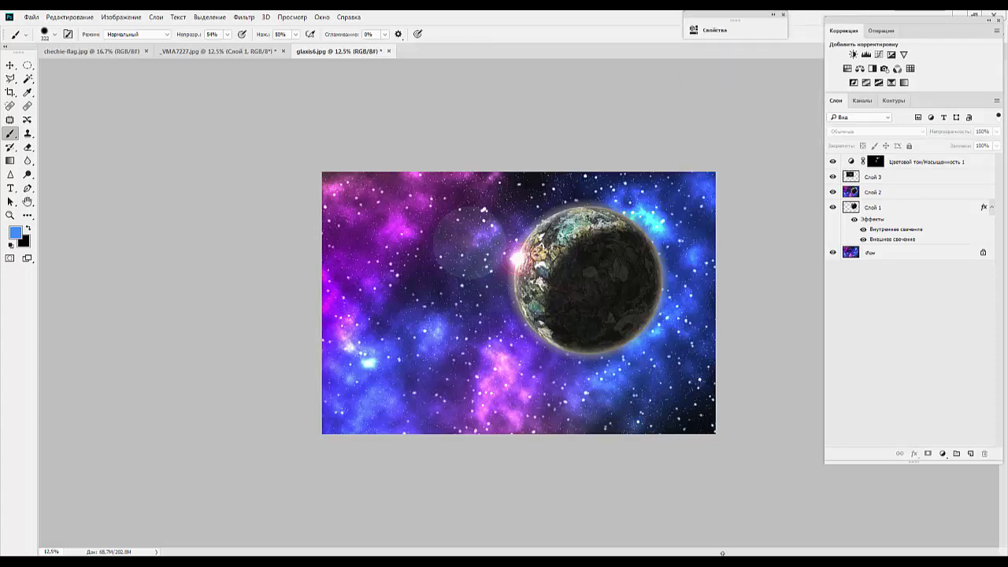
key(ctrl+plus)
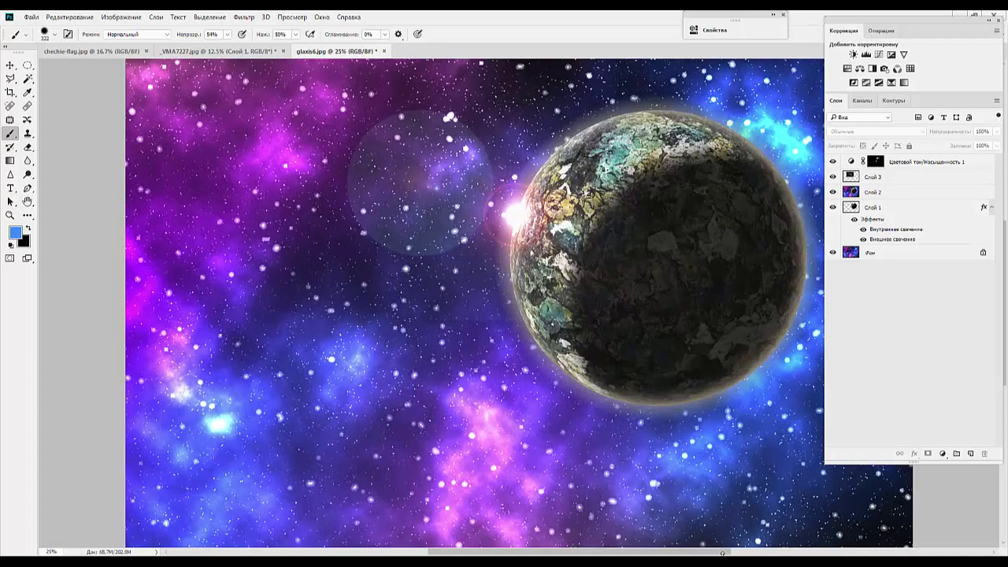
key(ctrl+minus)
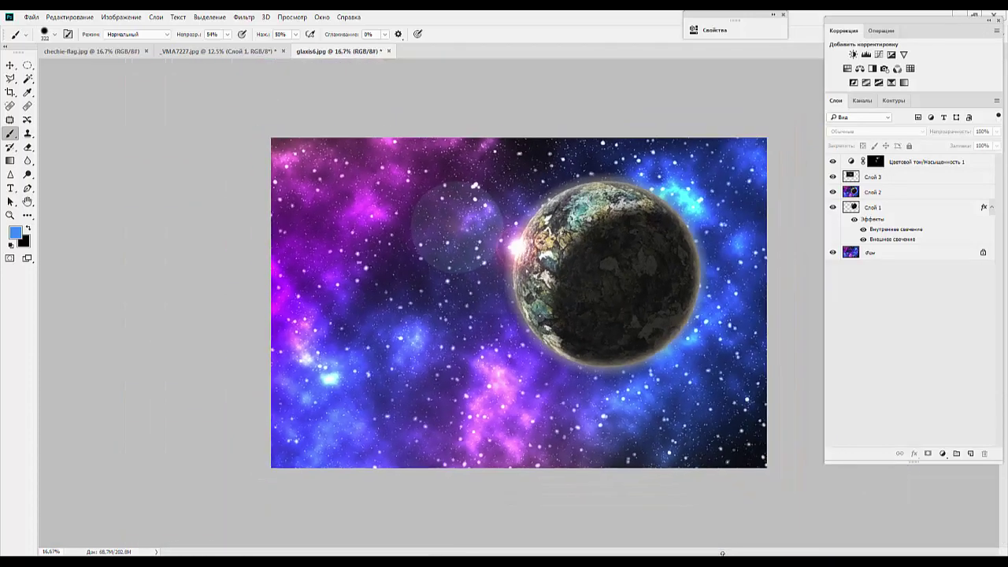
key(ctrl+minus)
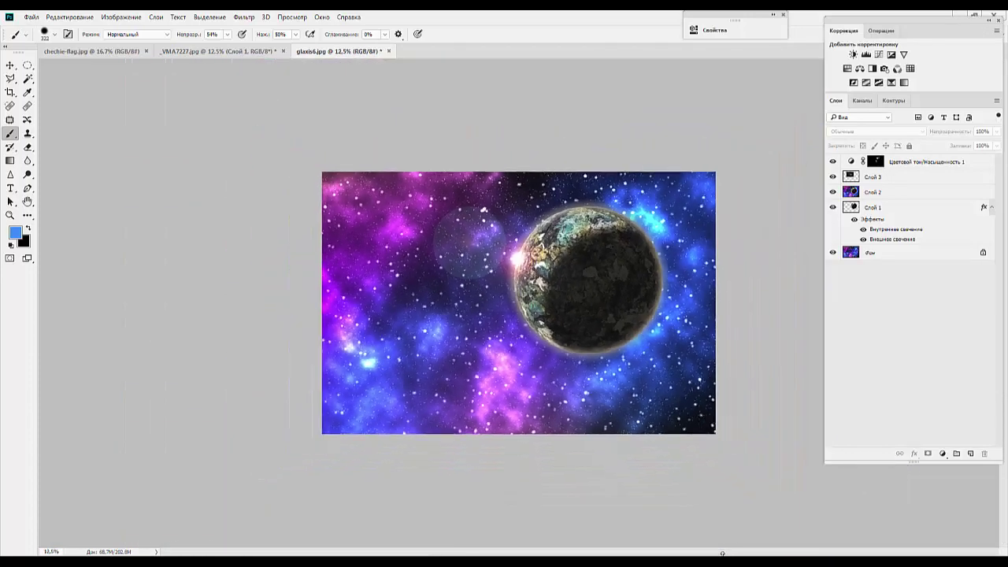